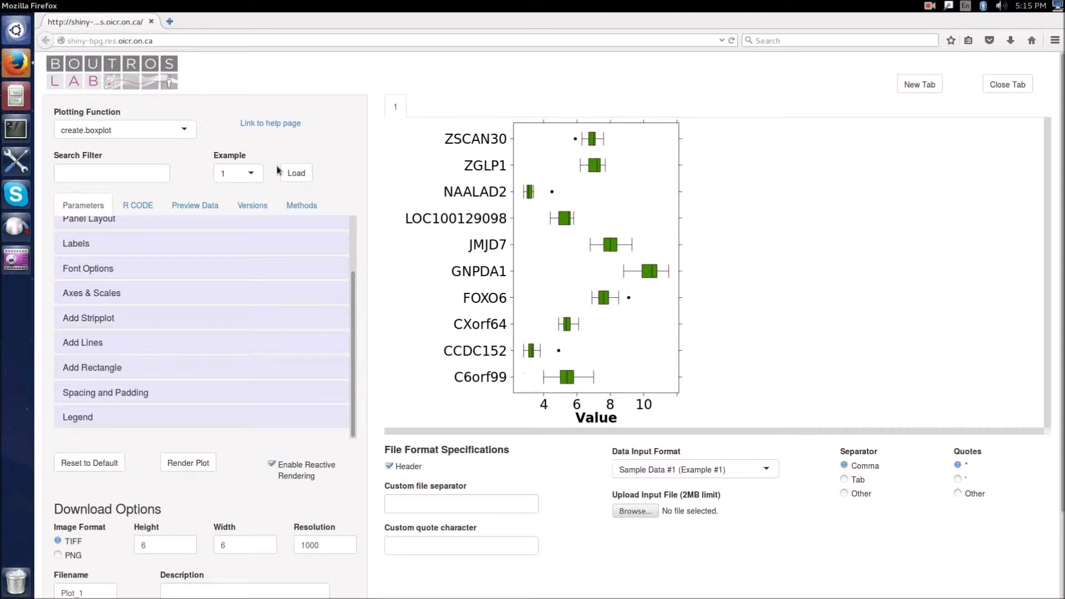
Step: Load example 2 of the create.boxplot function
left_click(258, 175)
left_click(223, 209)
left_click(301, 174)
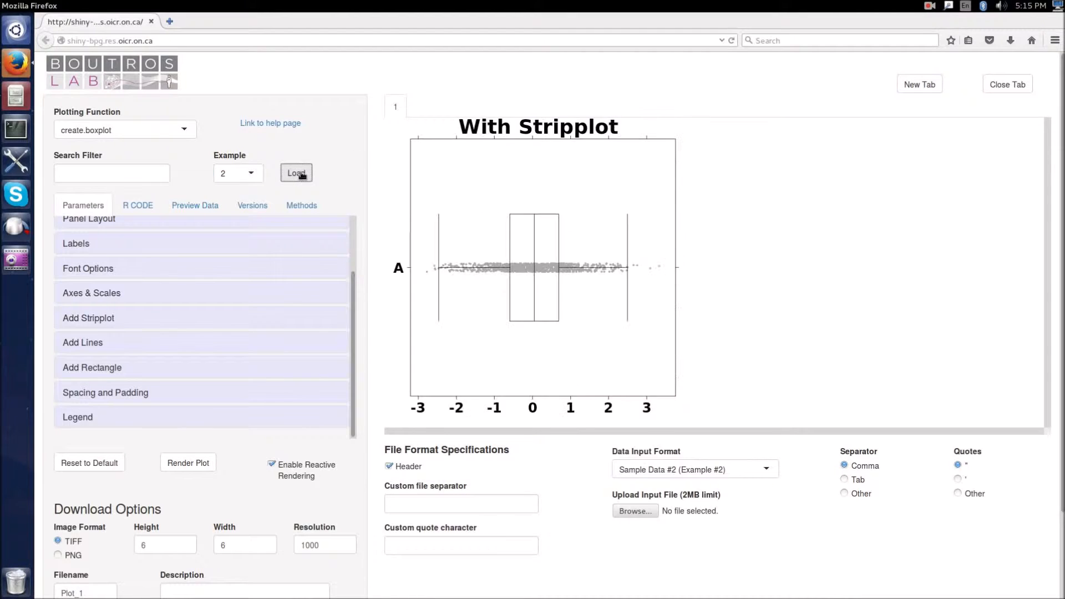
Step: Load example 1 of the create.boxplot function and reset all its parameters to default
left_click(252, 173)
left_click(237, 194)
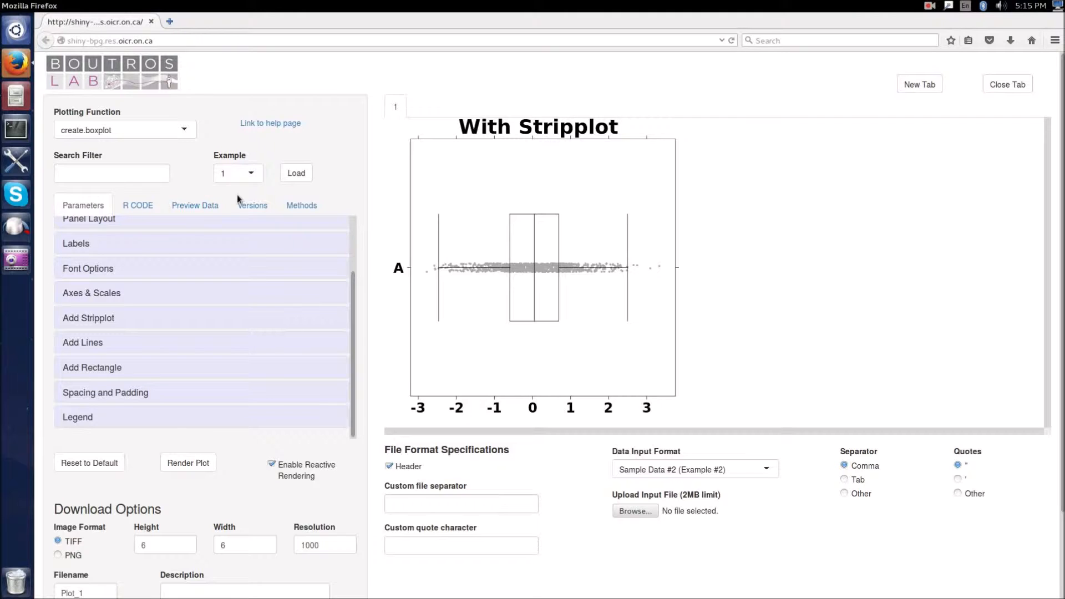
left_click(297, 174)
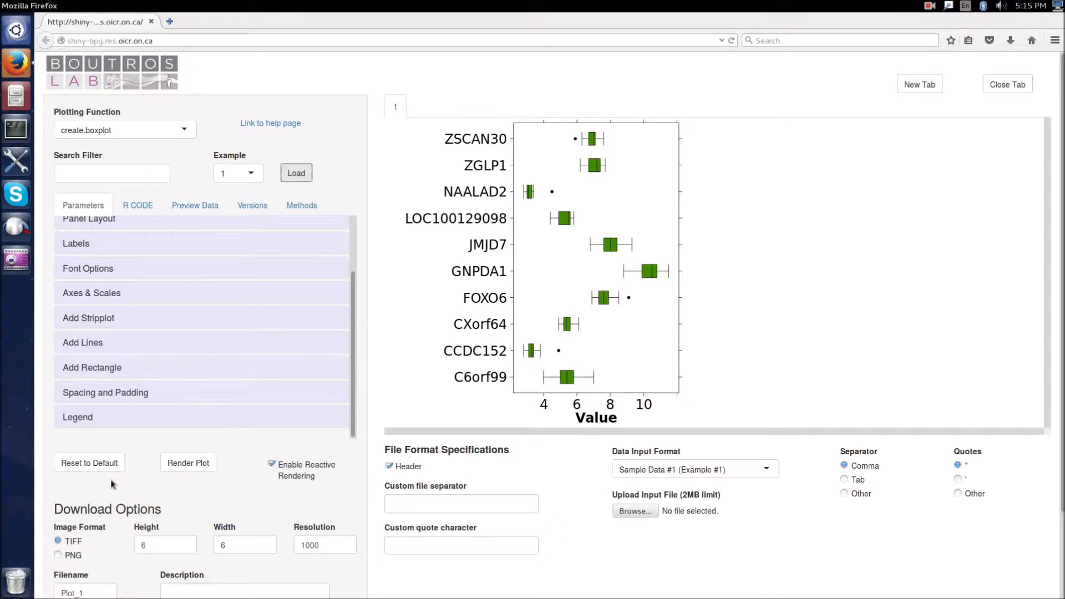
left_click(80, 469)
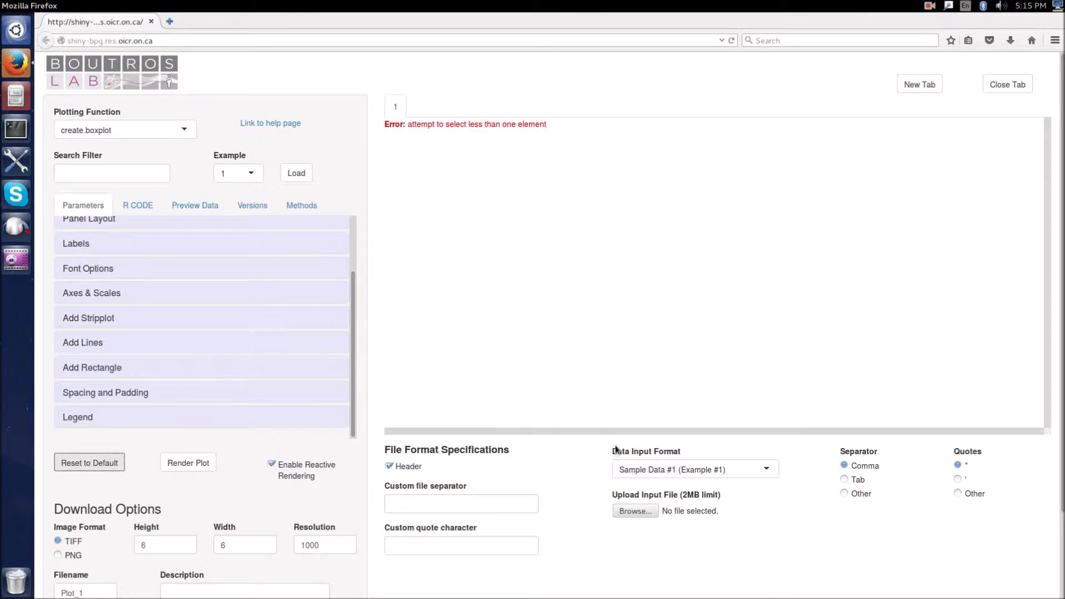
Step: Look through the available data input formats and choose Sample Data #1 (Example #1)
left_click(771, 470)
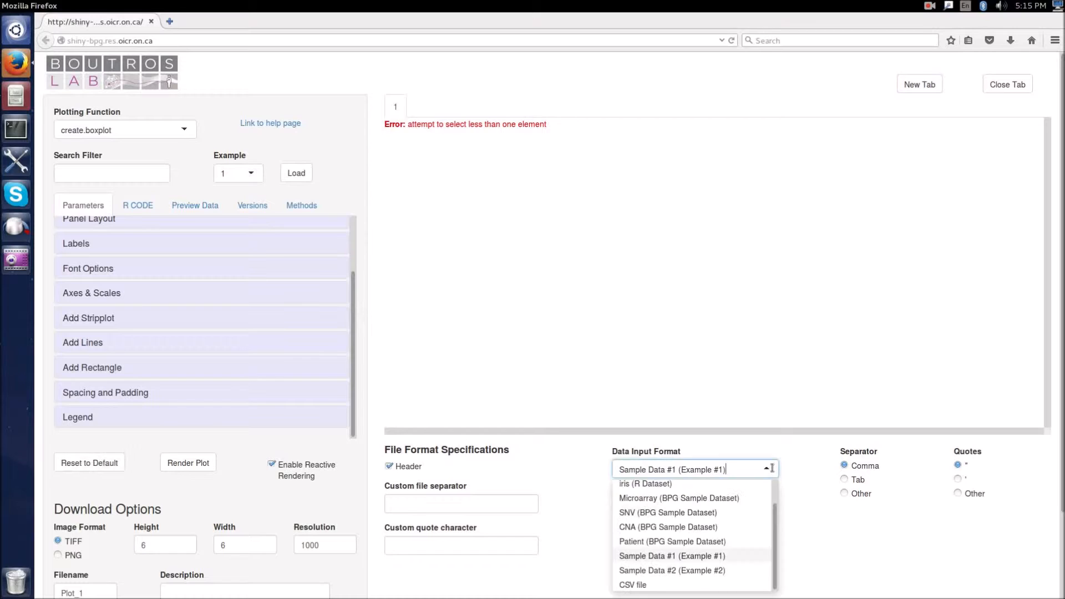
scroll(732, 500, "up", 1)
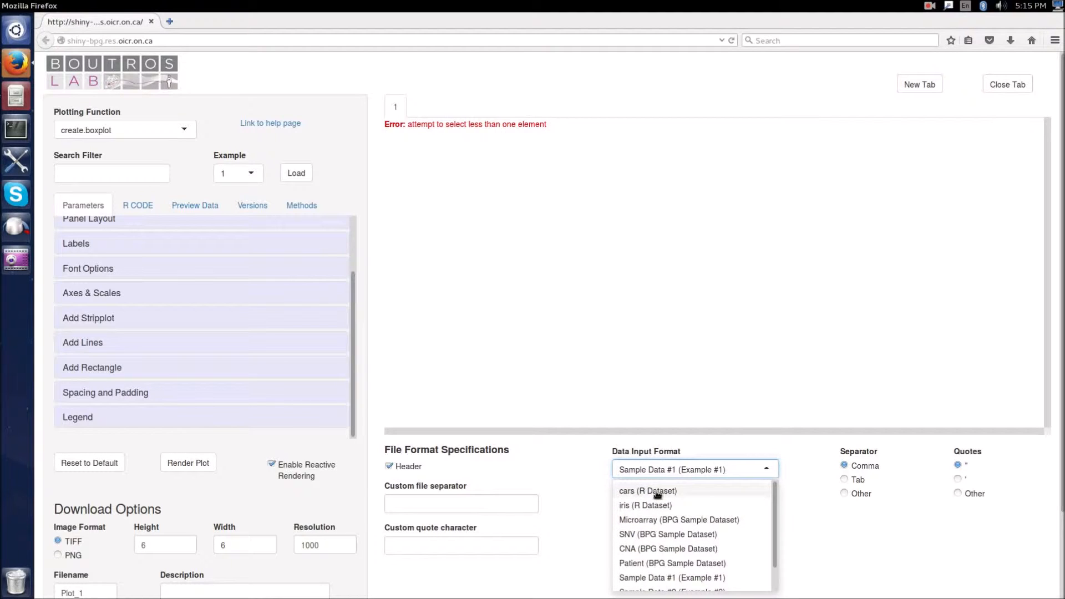
scroll(749, 514, "down", 1)
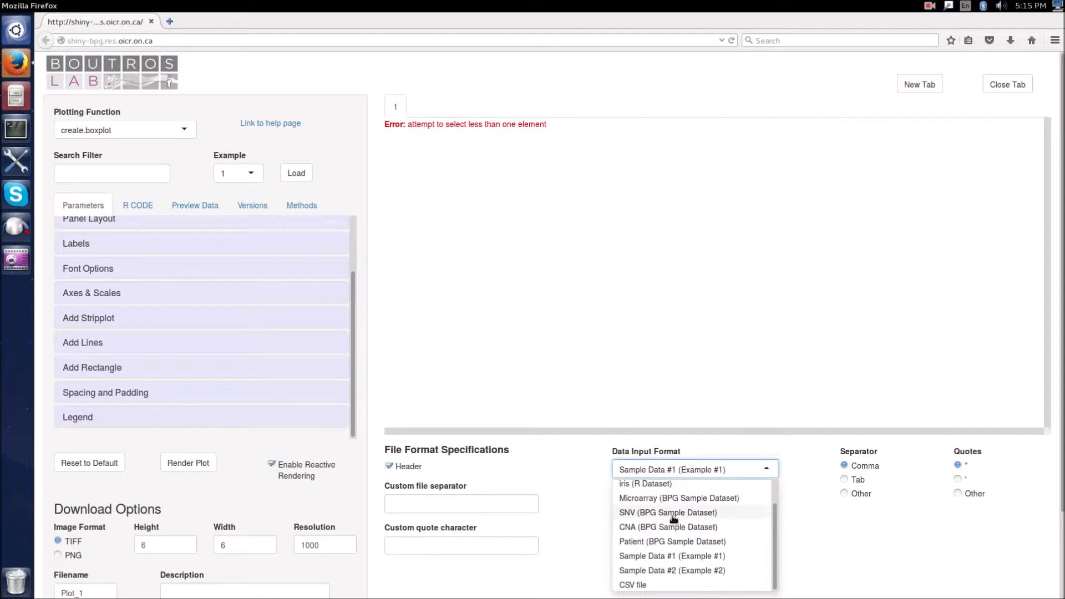
scroll(693, 546, "down", 2)
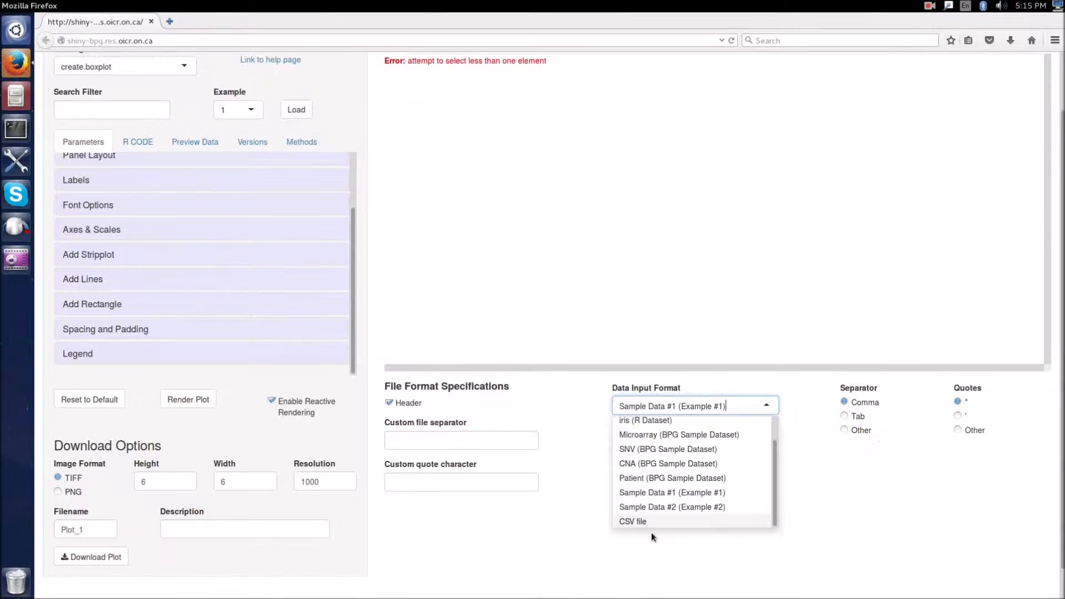
scroll(721, 514, "up", 1)
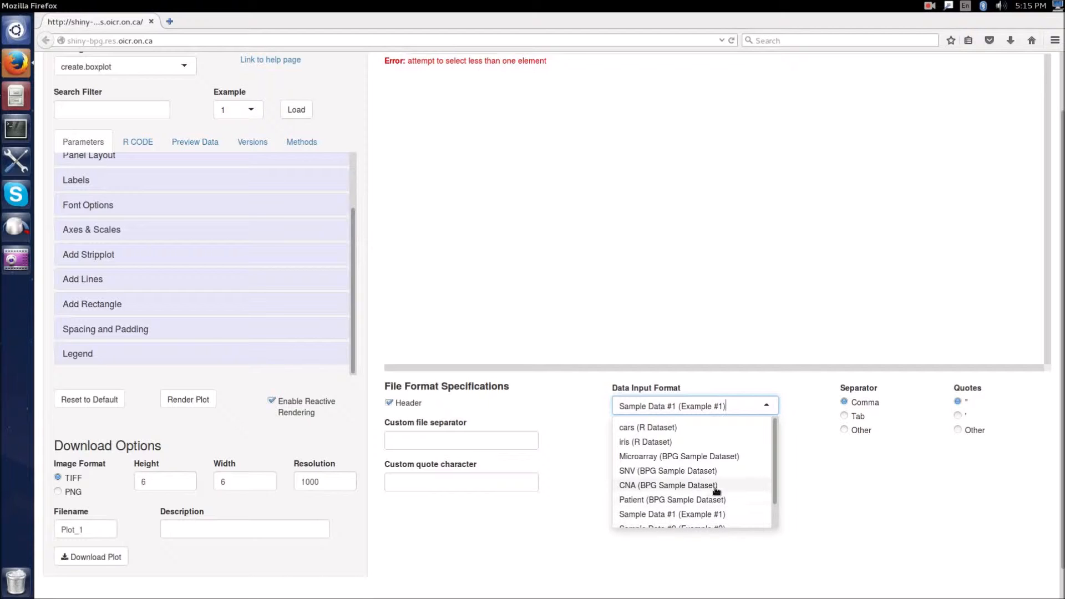
scroll(716, 490, "down", 1)
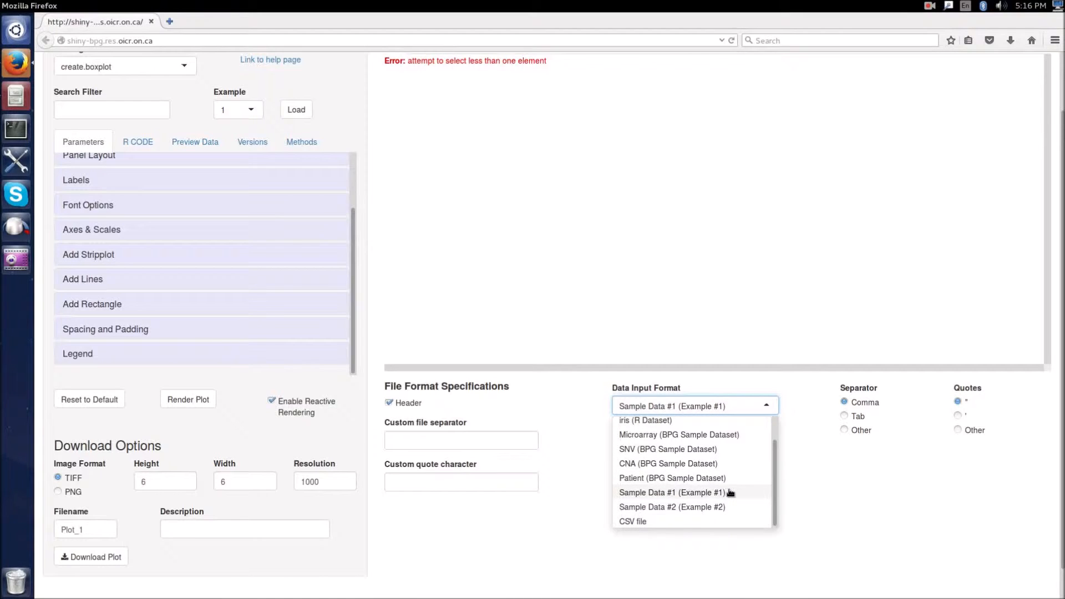
left_click(723, 490)
scroll(637, 488, "up", 3)
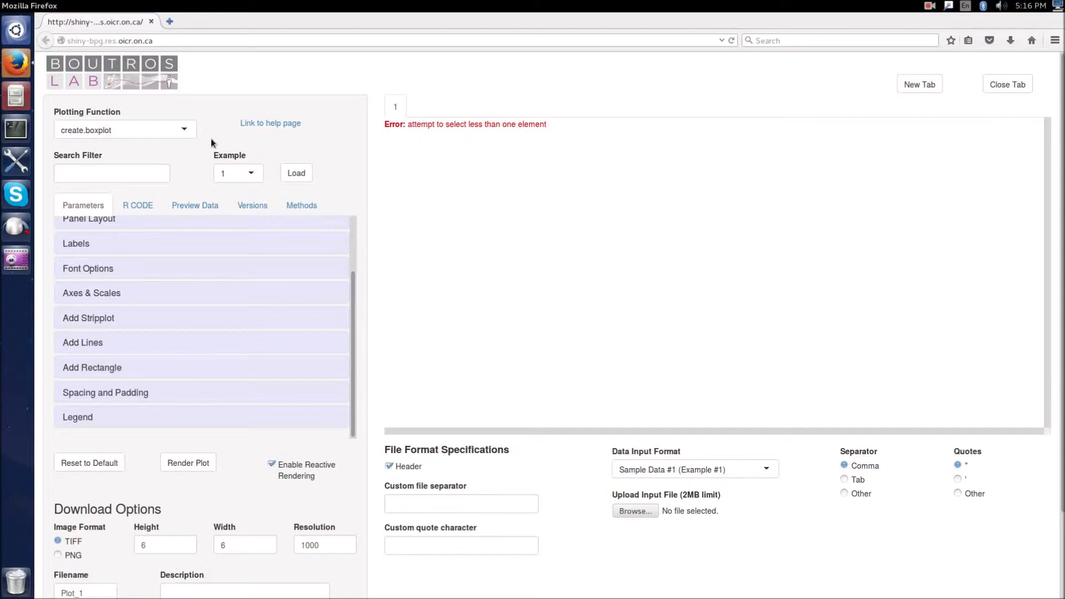
Step: Open the create.boxplot help page and examine its usage and arguments sections
left_click(269, 125)
left_click(211, 21)
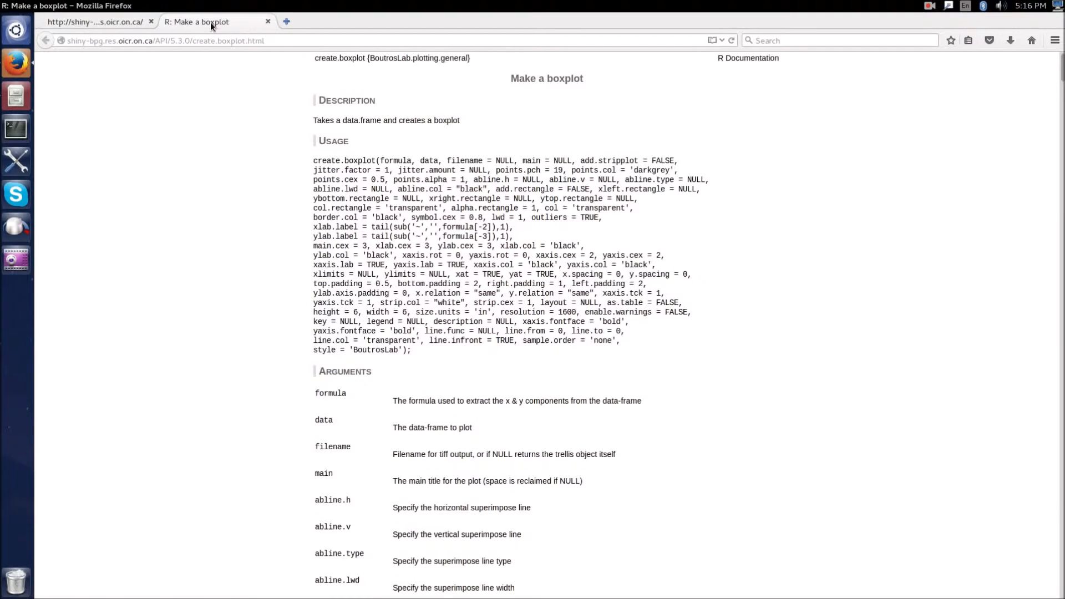
left_click_drag(345, 160, 497, 320)
left_click(496, 319)
scroll(383, 232, "down", 3)
triple_click(398, 311)
left_click(541, 311)
Step: Read through the remaining arguments and the example code and plots on the help page, and return to the plotting page
scroll(451, 355, "down", 8)
scroll(450, 356, "down", 20)
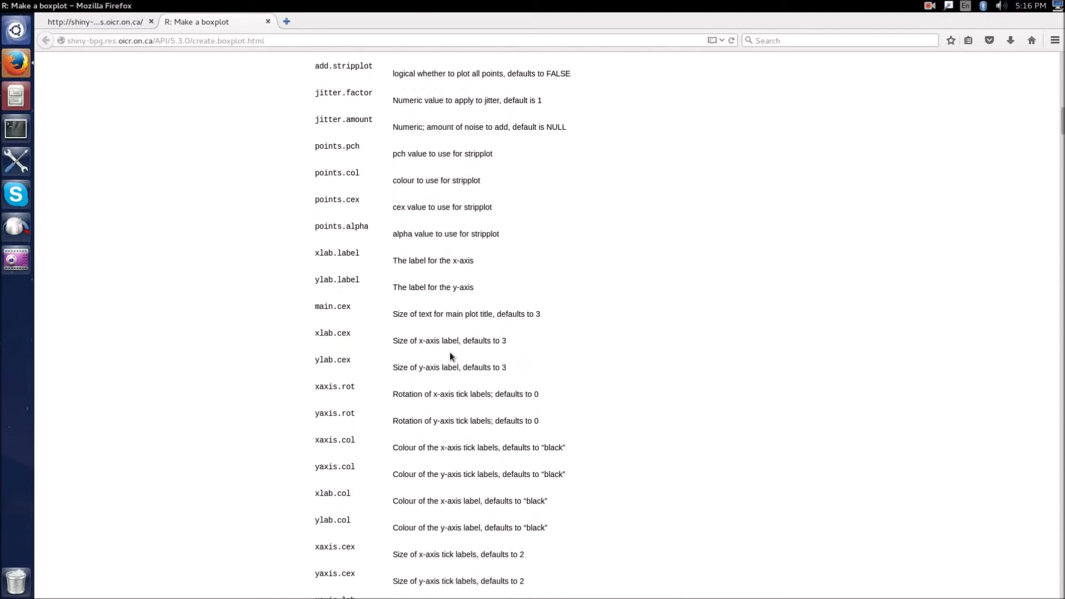
scroll(451, 356, "down", 20)
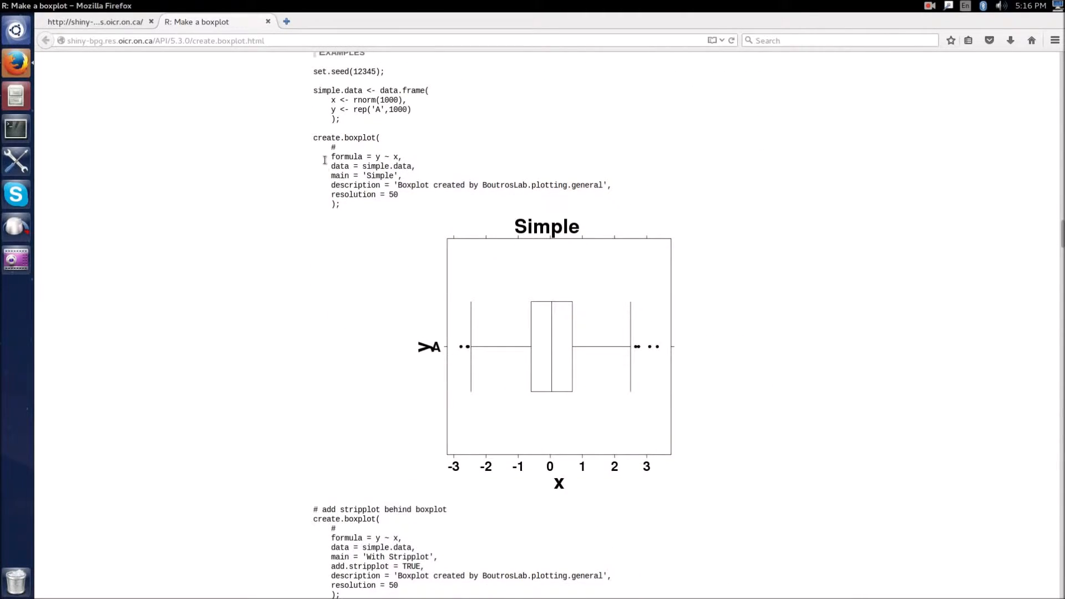
scroll(472, 353, "down", 20)
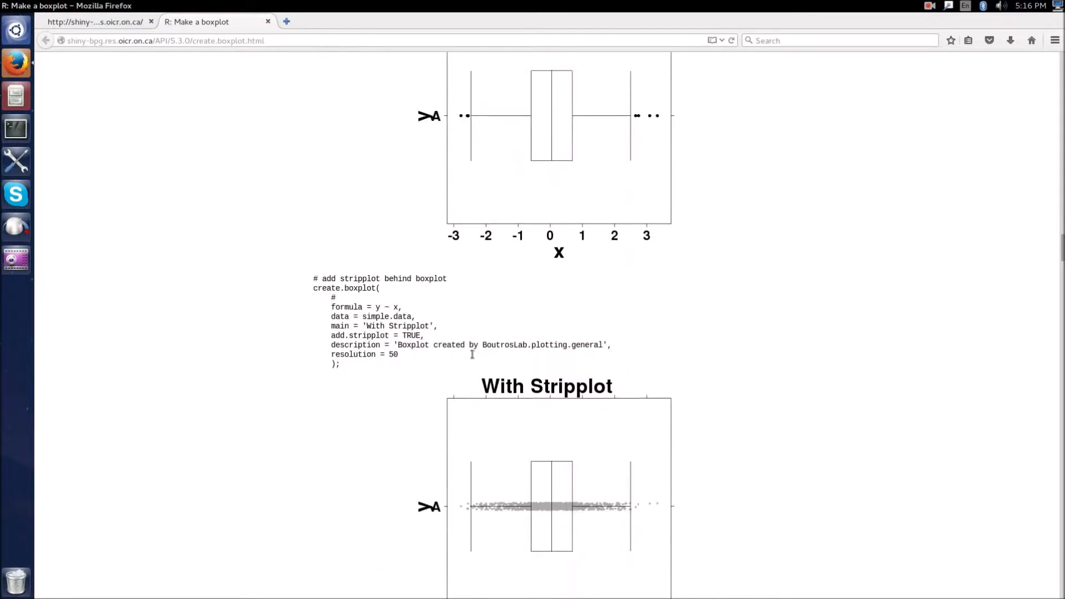
scroll(472, 358, "down", 20)
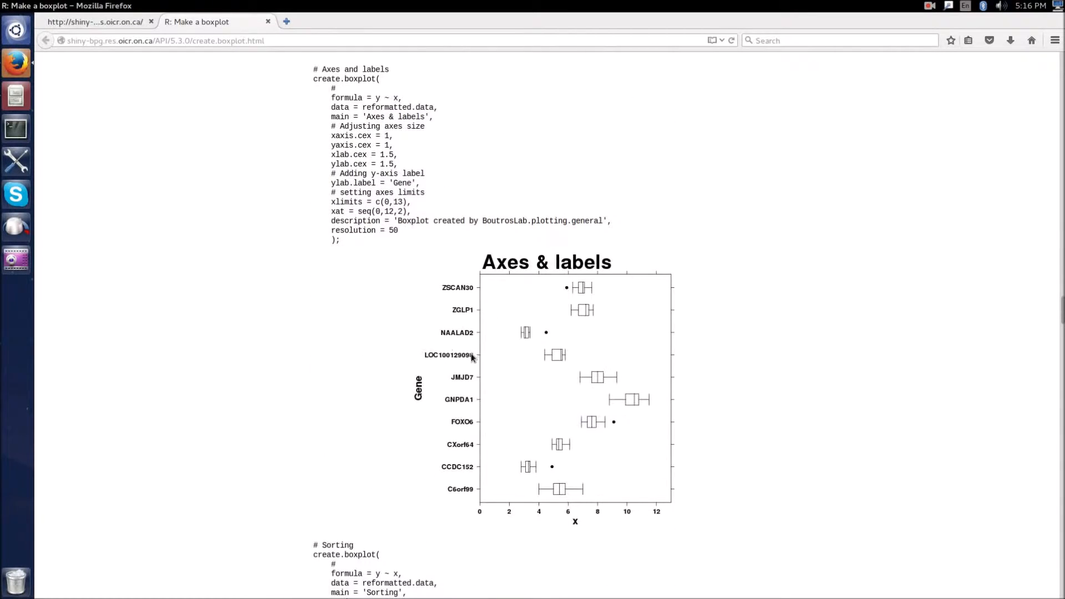
scroll(469, 358, "down", 20)
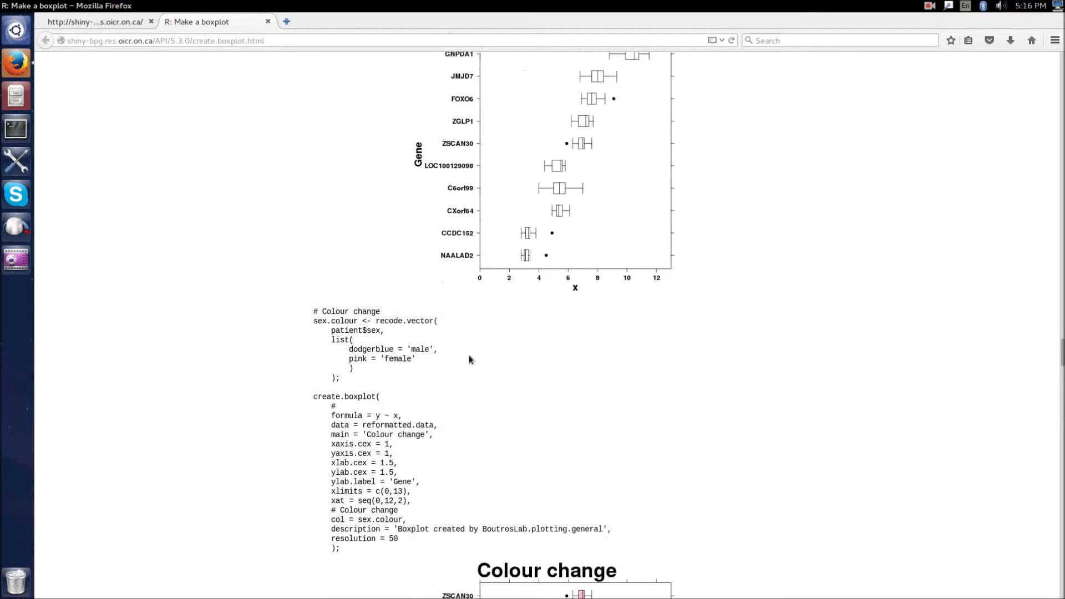
left_click(100, 23)
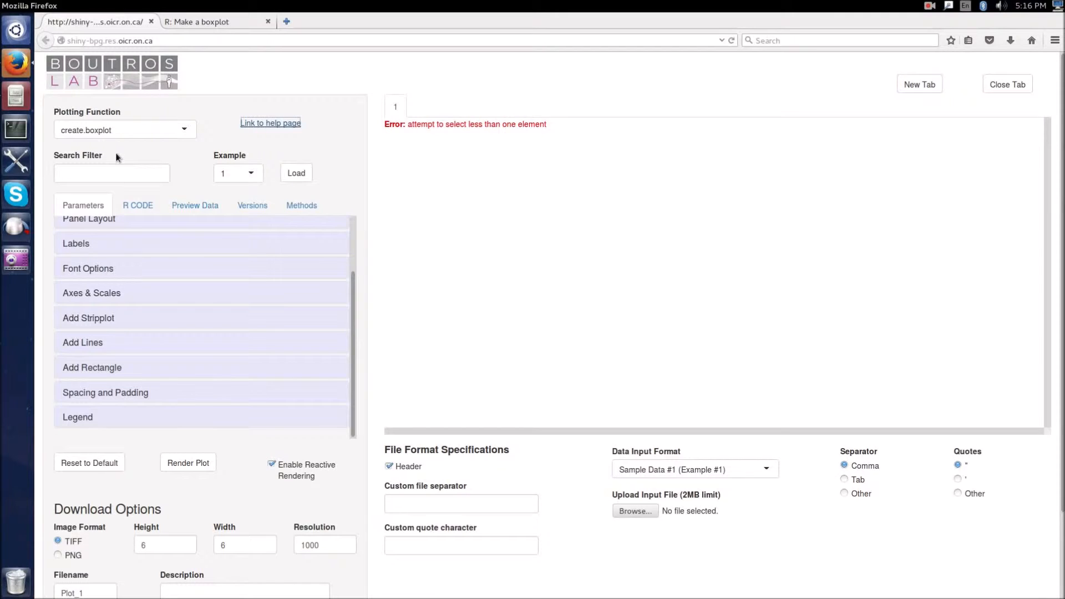
Step: Expand the Plotting Data parameters and preview the sample data to check its column names
scroll(113, 258, "up", 2)
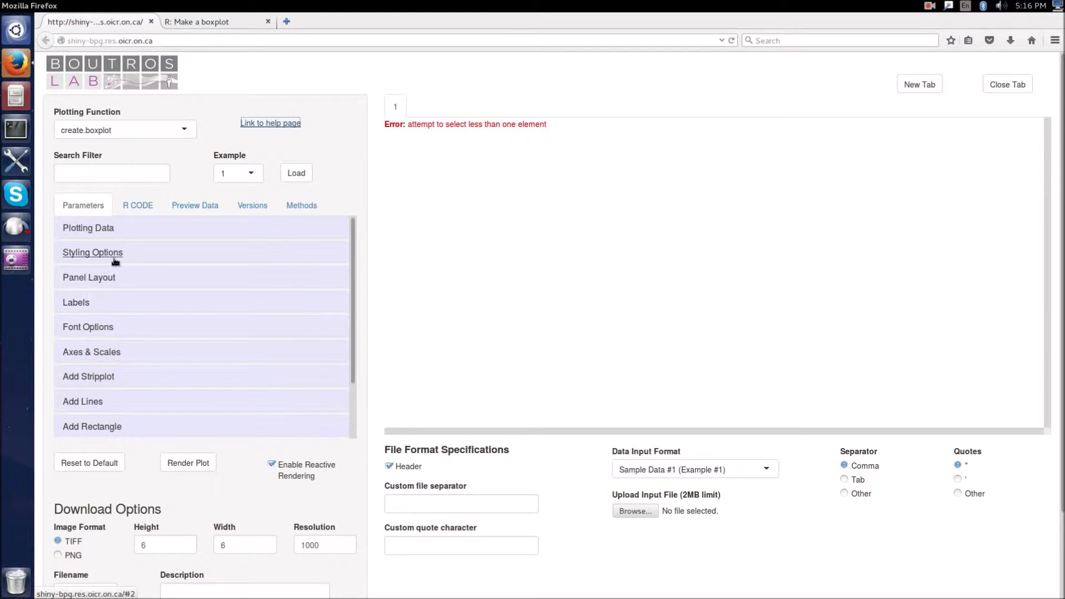
left_click(97, 229)
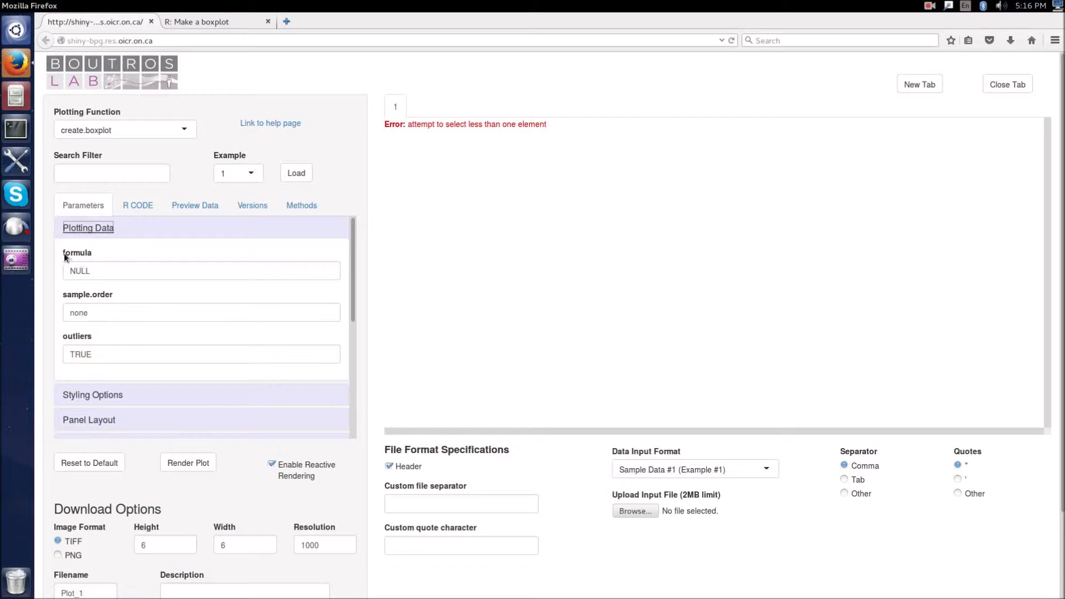
mouse_move(96, 251)
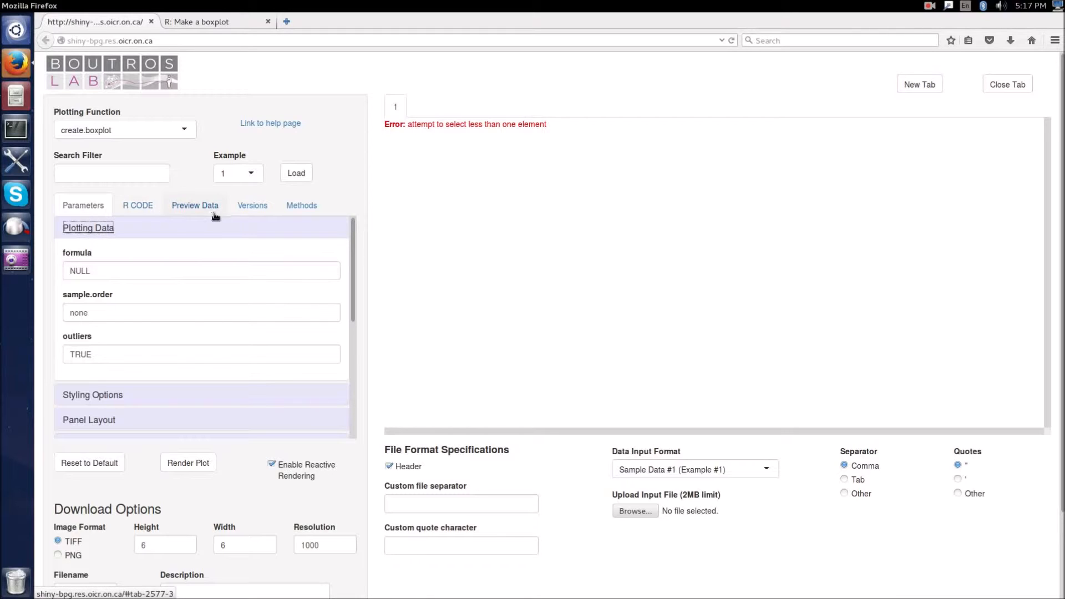
left_click(194, 211)
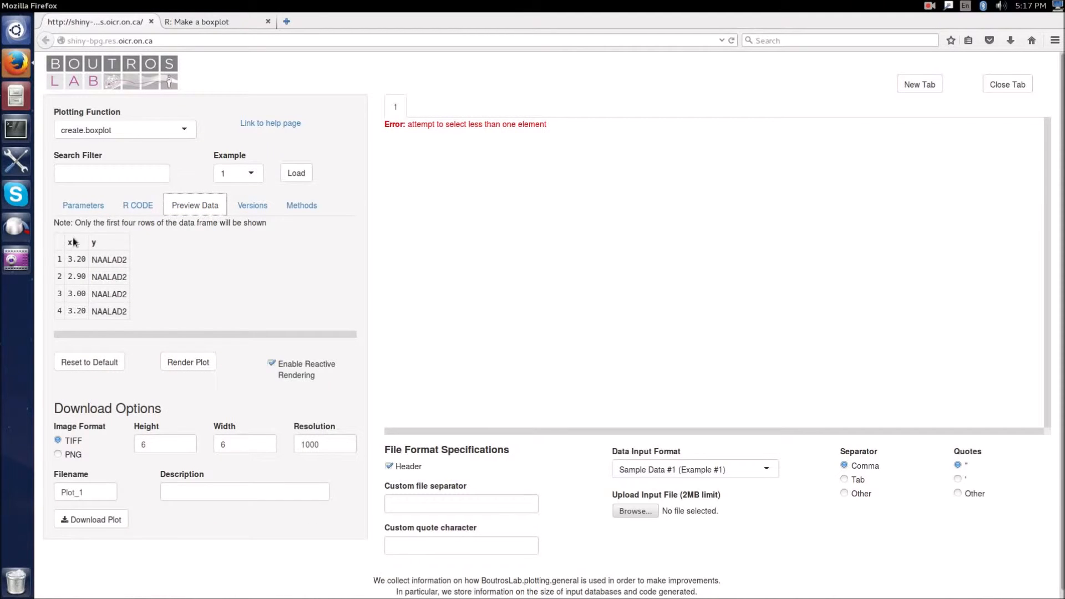
Step: Set the formula in the Plotting Data parameters to y ~ x and collapse that group
left_click(79, 205)
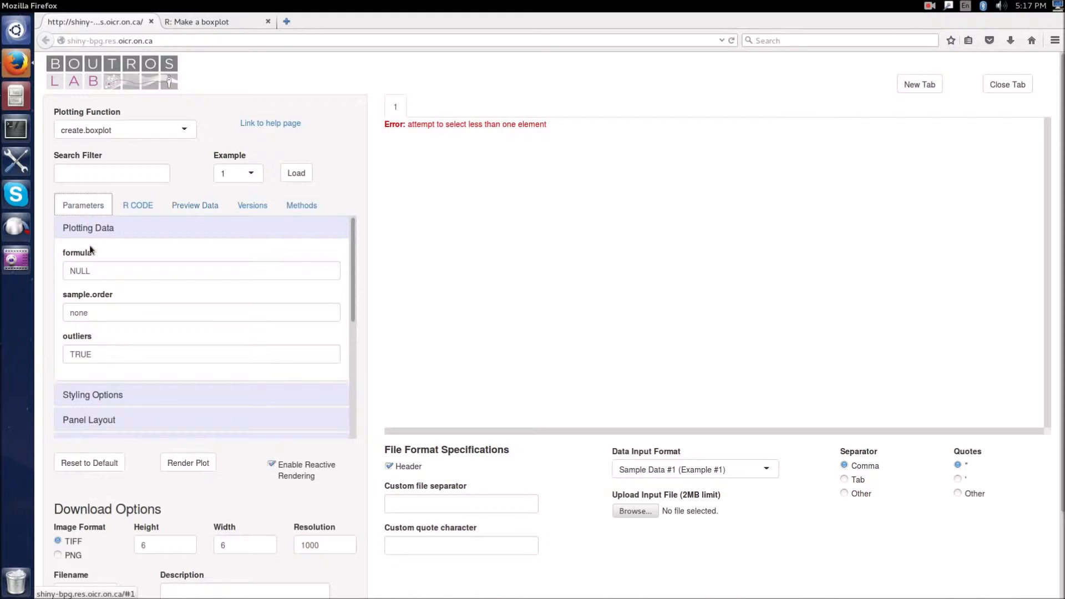
double_click(96, 271)
type("y ~ x")
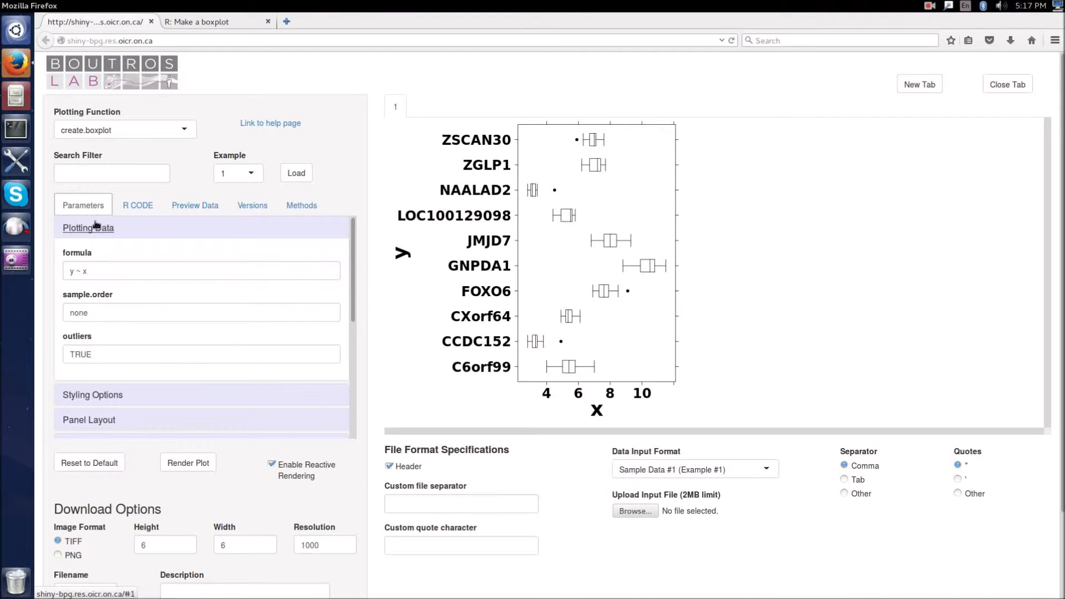
left_click(89, 228)
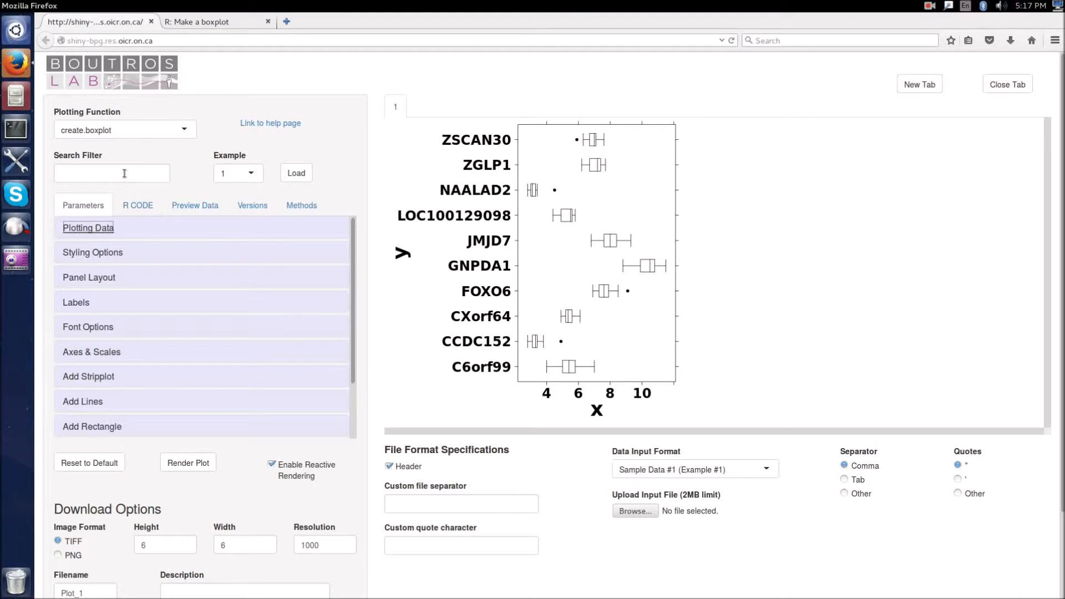
Step: Look over the parameter groups and filter them by "col"
scroll(130, 388, "down", 2)
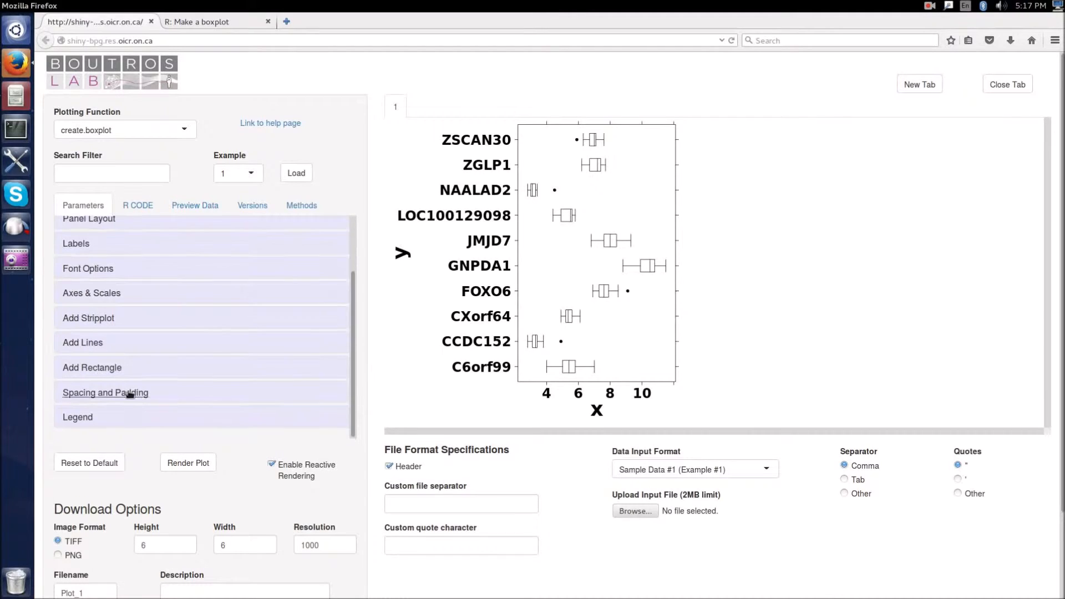
scroll(130, 394, "down", 2)
scroll(111, 388, "up", 2)
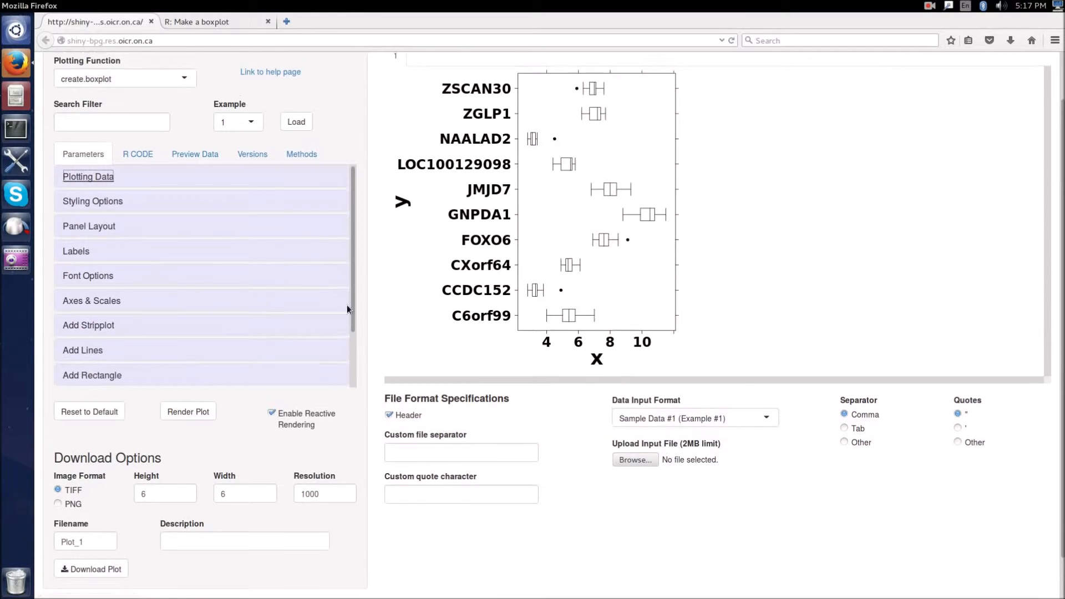
scroll(348, 309, "up", 2)
left_click(126, 172)
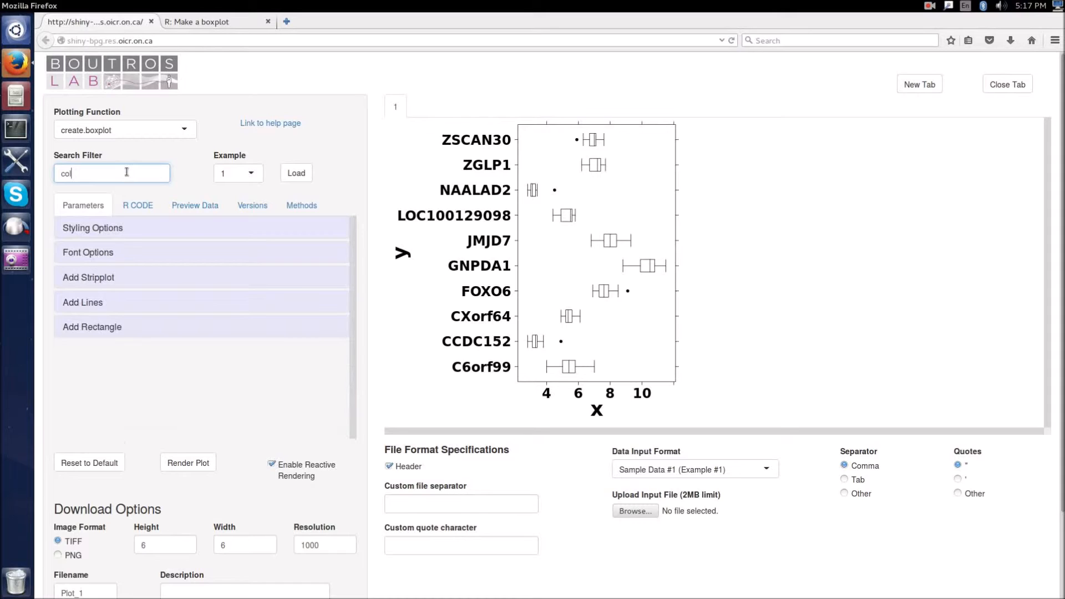
Step: Examine the colour parameters in the Styling Options and Font Options groups
left_click(92, 228)
left_click(91, 230)
left_click(91, 252)
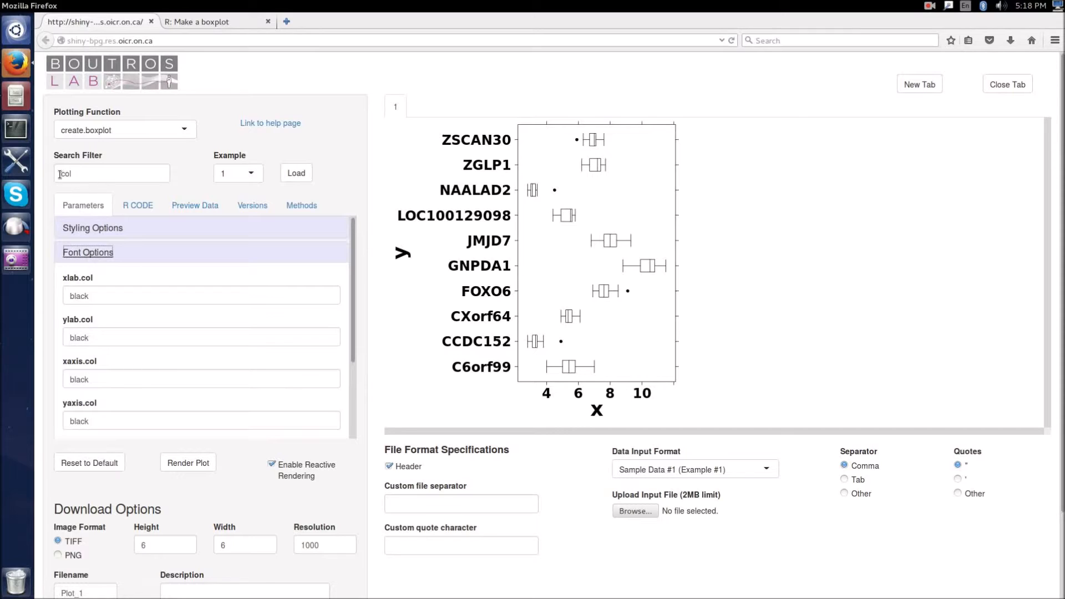
left_click(89, 251)
Step: Set the col parameter in Styling Options to chartreuse4 and clear the search filter
left_click(90, 228)
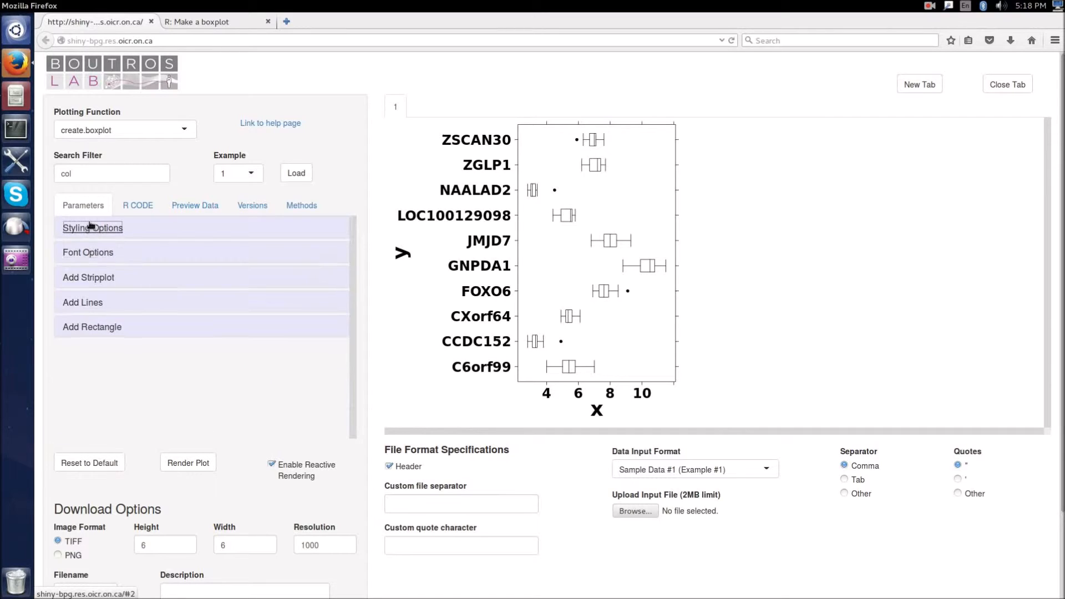
double_click(94, 272)
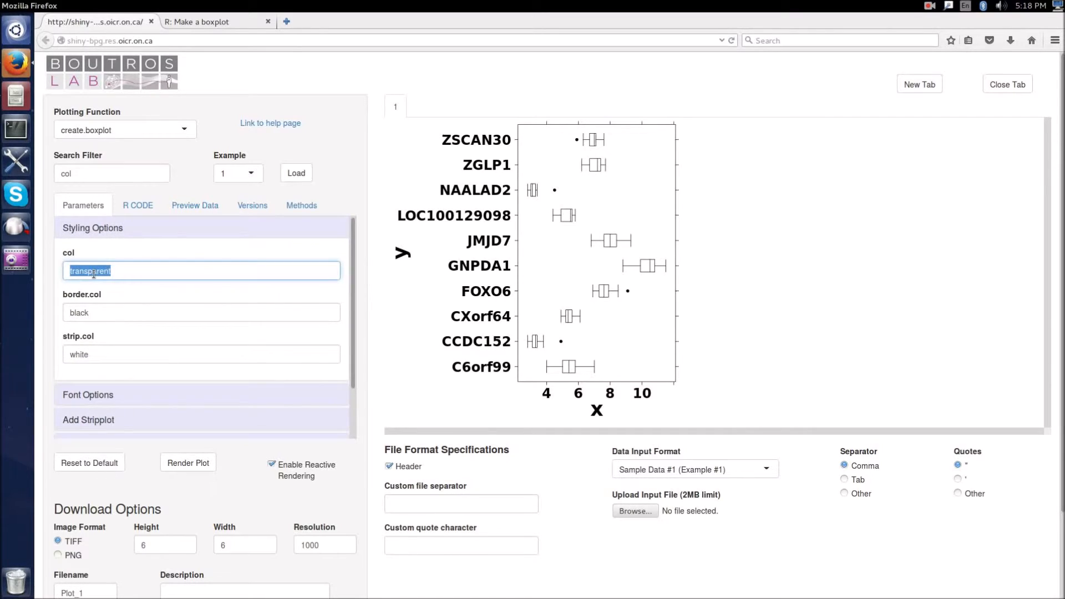
type("chartreuse4")
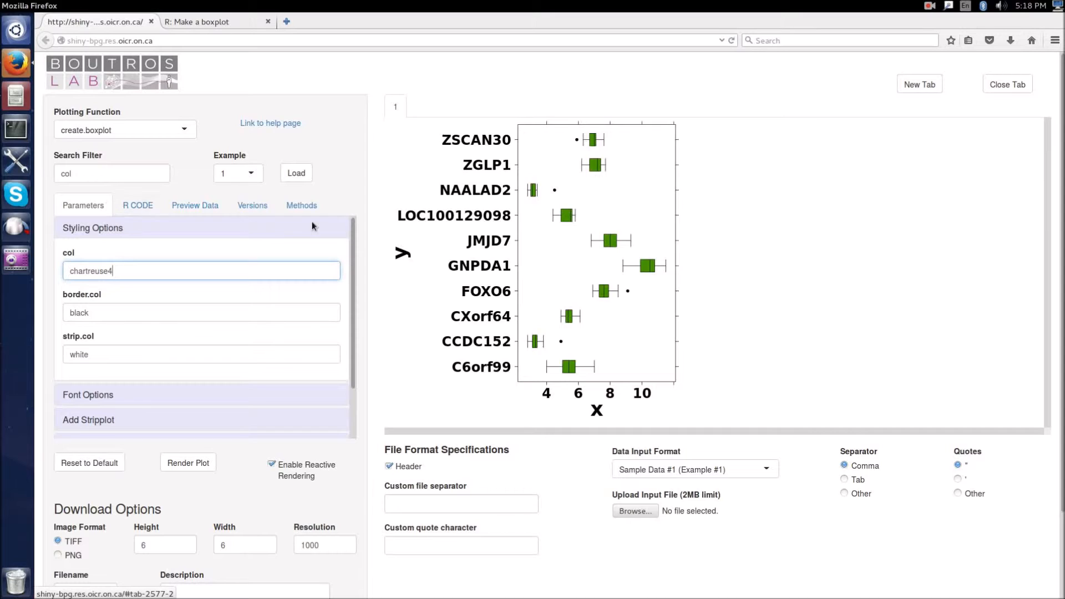
left_click(109, 228)
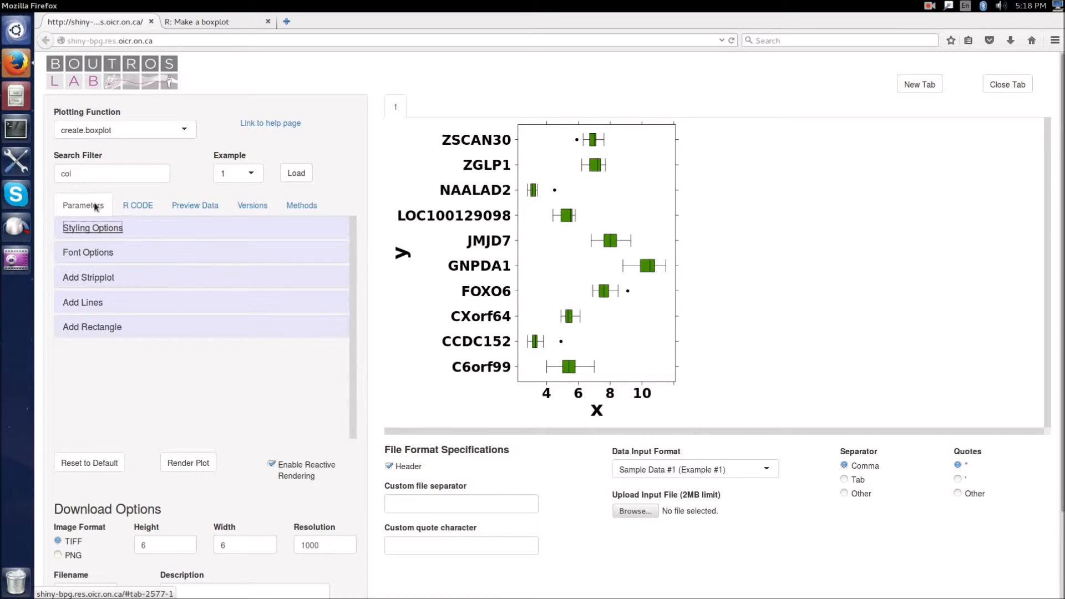
double_click(96, 174)
key("BackSpace")
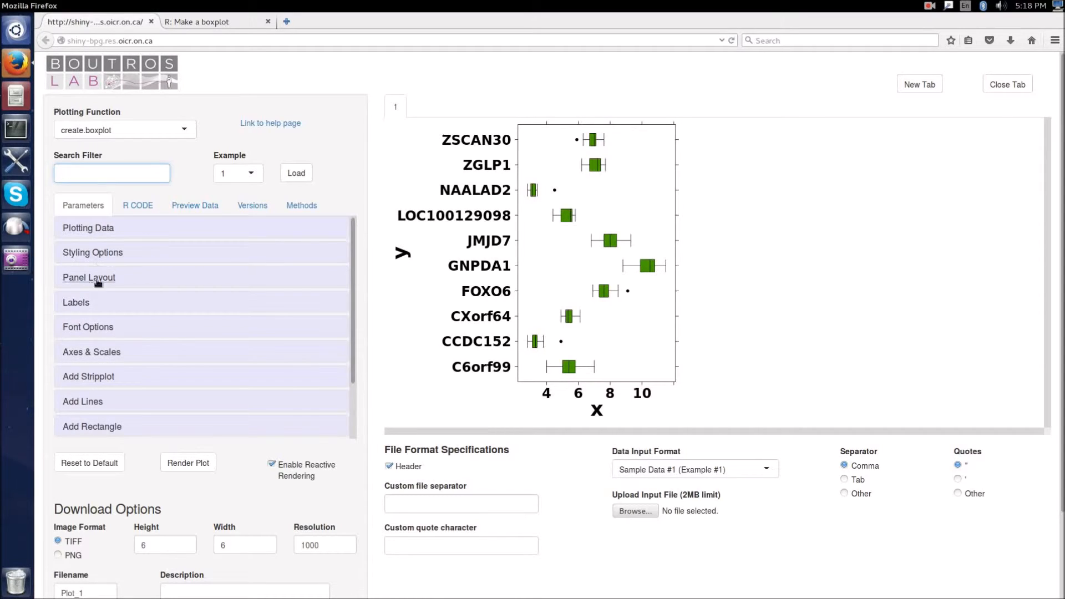
Step: In the Labels parameters, set xlab.label to Value and clear ylab.label, then collapse that group
left_click(74, 304)
scroll(76, 306, "down", 2)
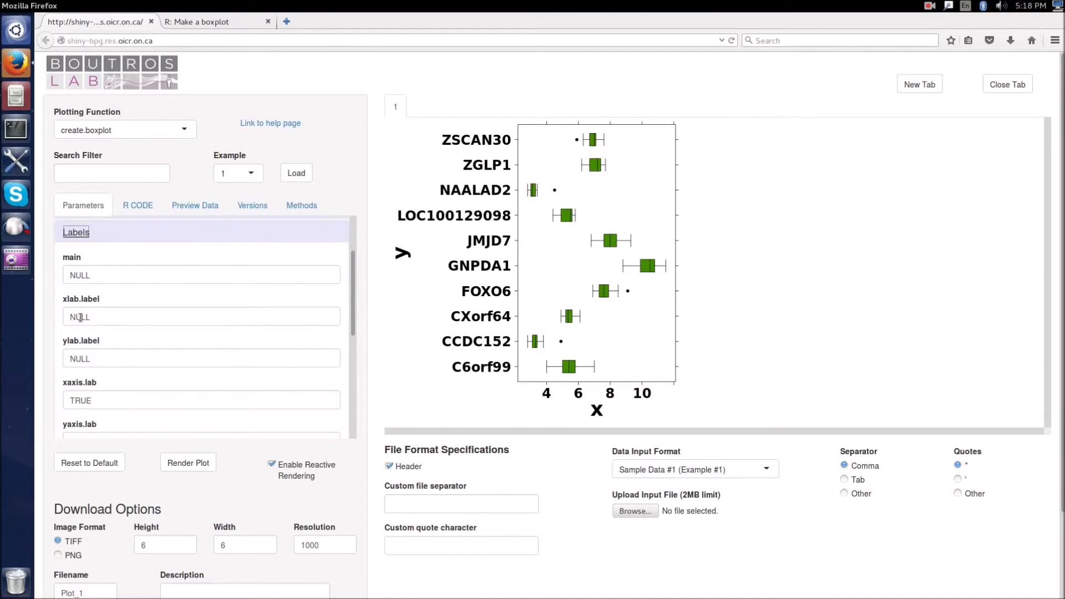
double_click(80, 318)
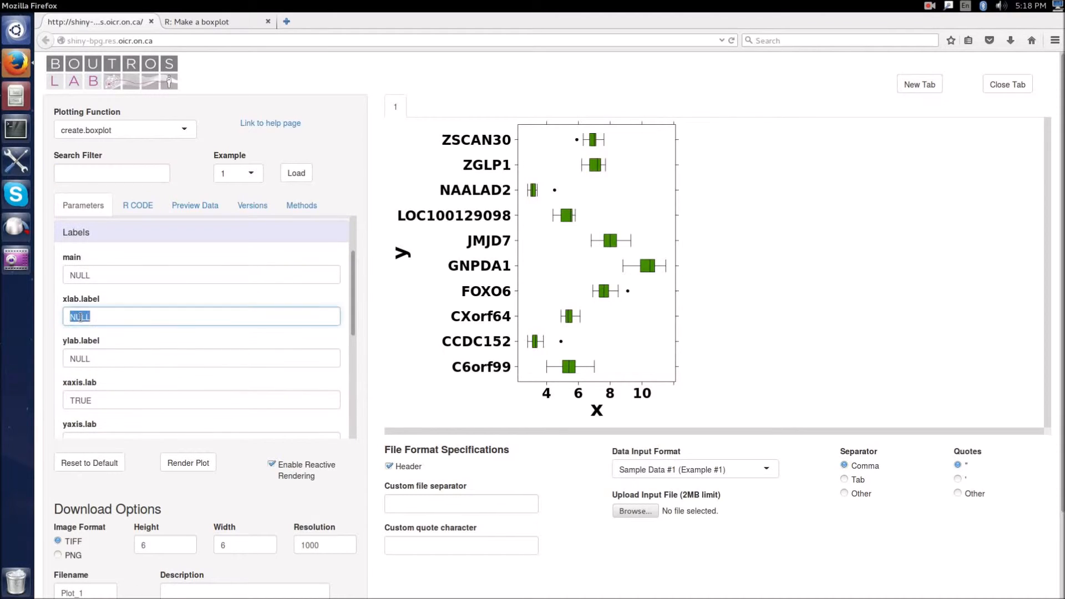
type("Value")
double_click(99, 357)
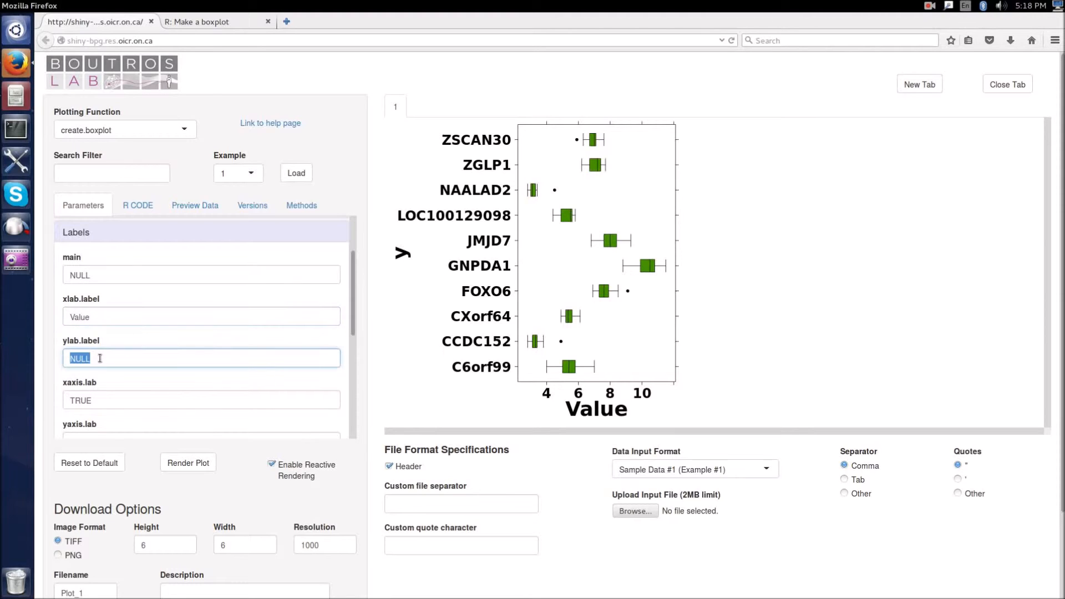
key("BackSpace")
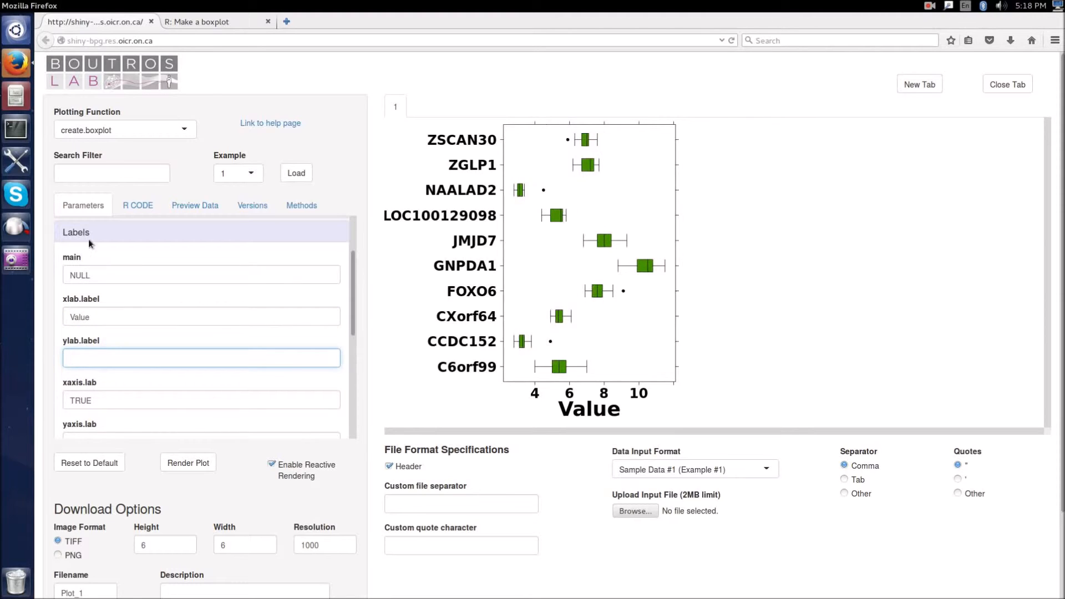
left_click(69, 233)
Step: Set both xaxis.fontface and yaxis.fontface in the Font Options parameters to plain
left_click(105, 271)
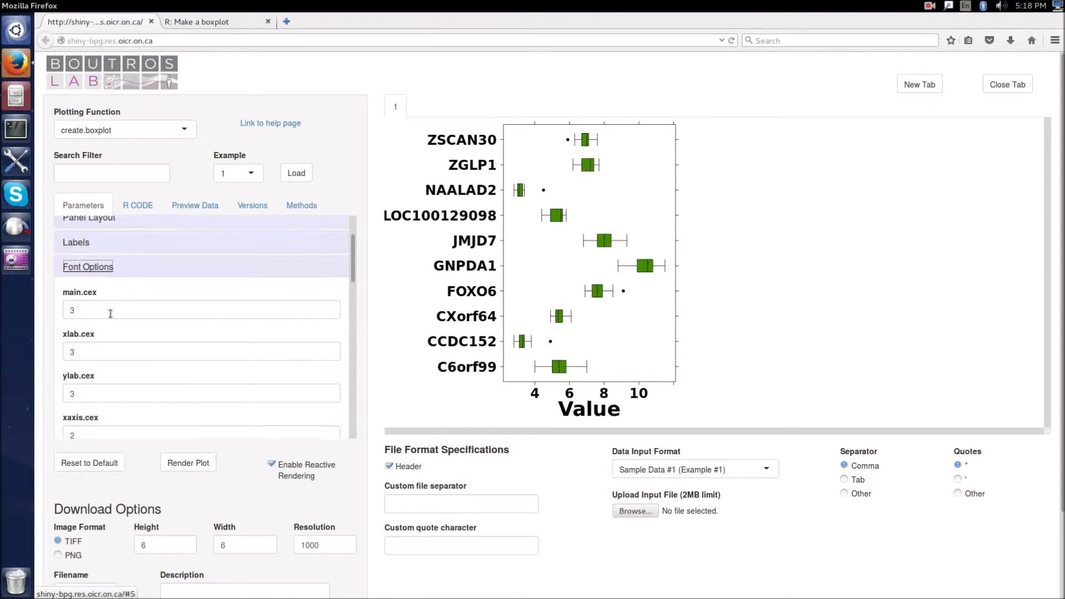
scroll(109, 327, "down", 3)
scroll(101, 344, "down", 1)
scroll(97, 350, "down", 2)
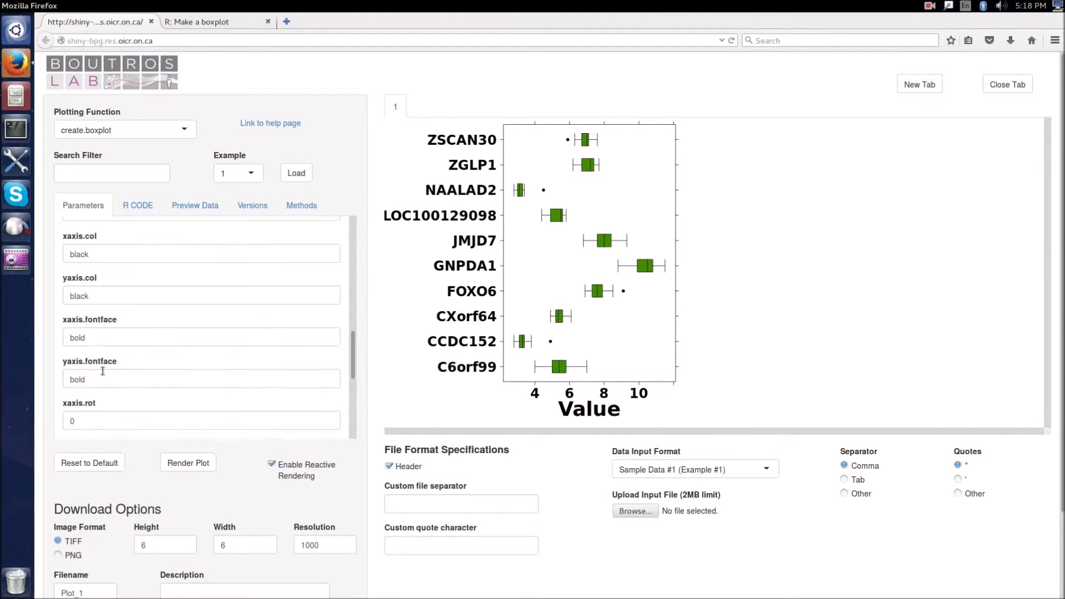
double_click(105, 336)
type("plain")
key("Tab")
type("plain")
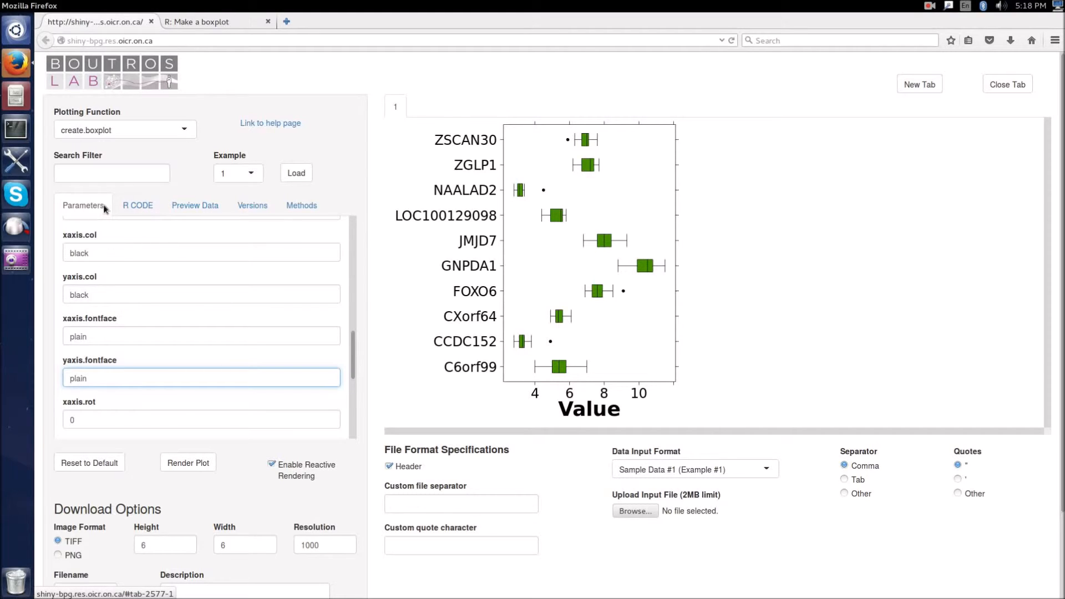
Step: Review the R code generated for the customized create.boxplot call
left_click(135, 210)
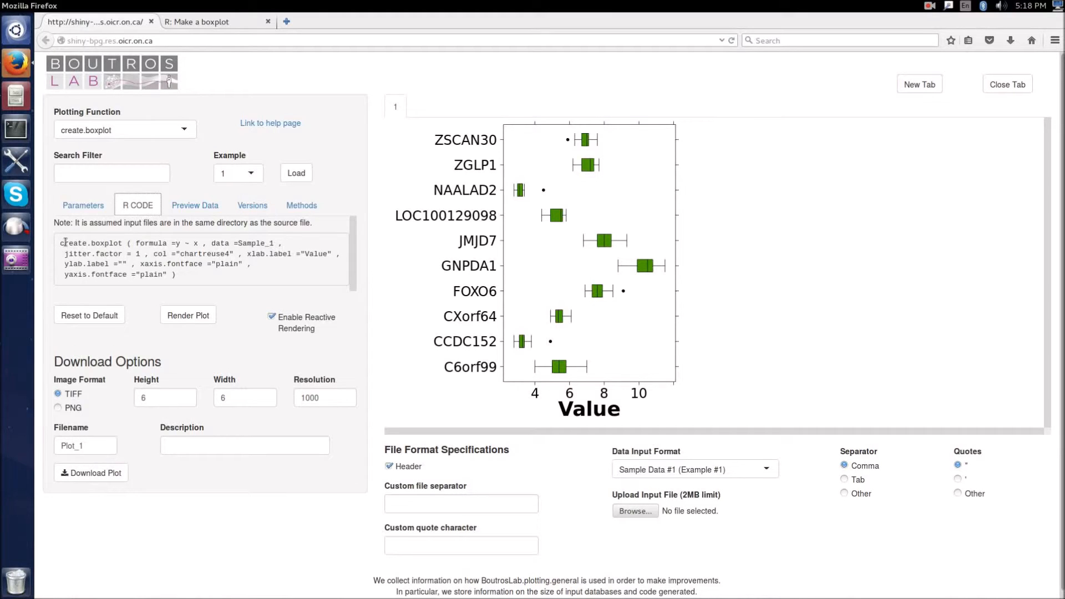
left_click_drag(60, 242, 151, 273)
left_click(152, 269)
Step: Examine the session's version information and the Methods text with its package citation
left_click(259, 205)
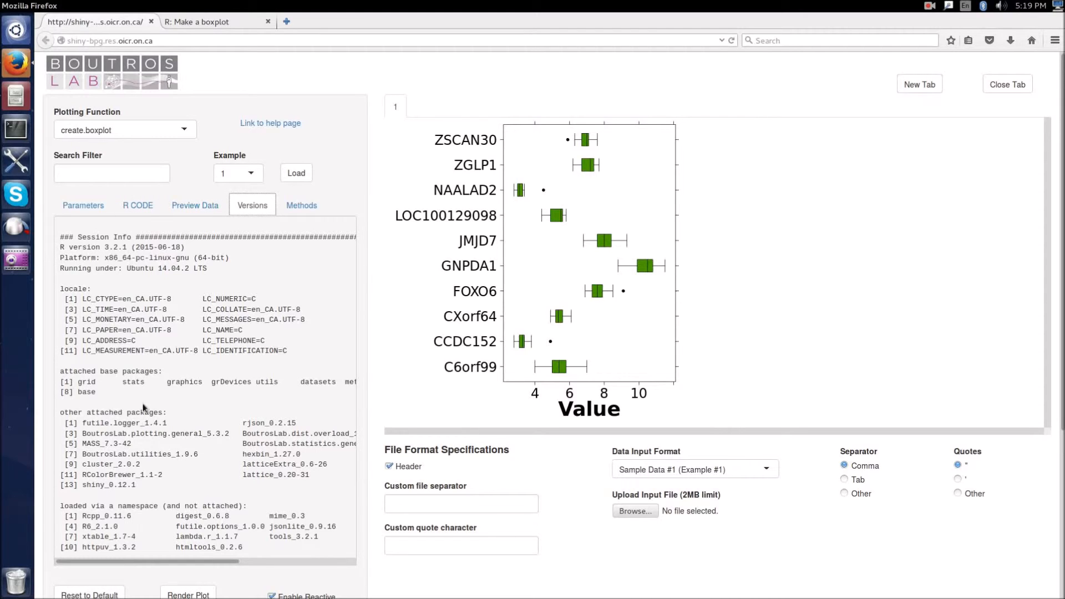
left_click(302, 207)
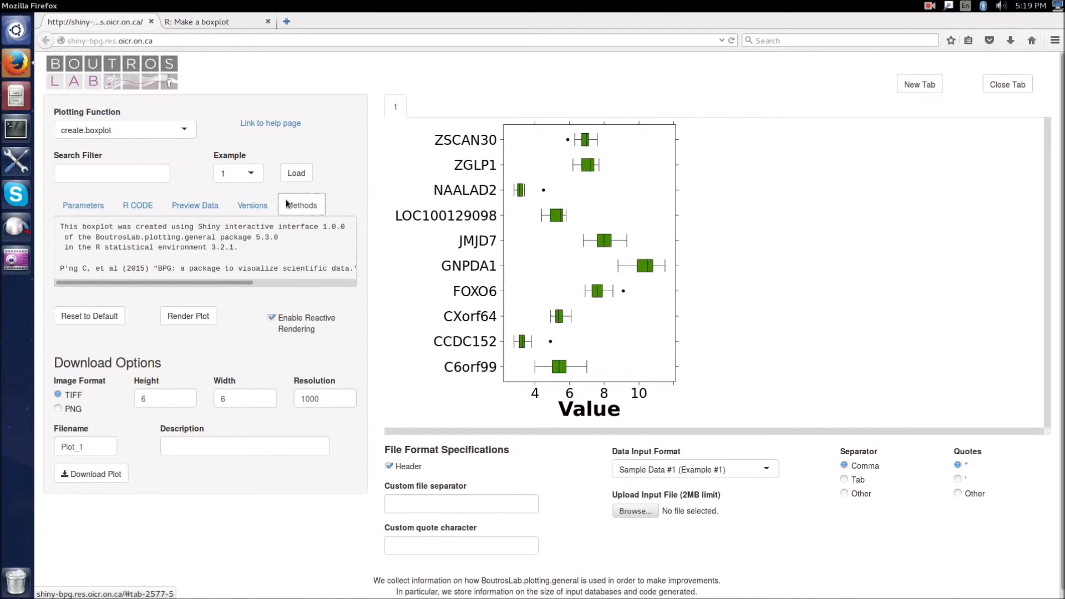
left_click_drag(61, 268, 320, 266)
left_click(118, 267)
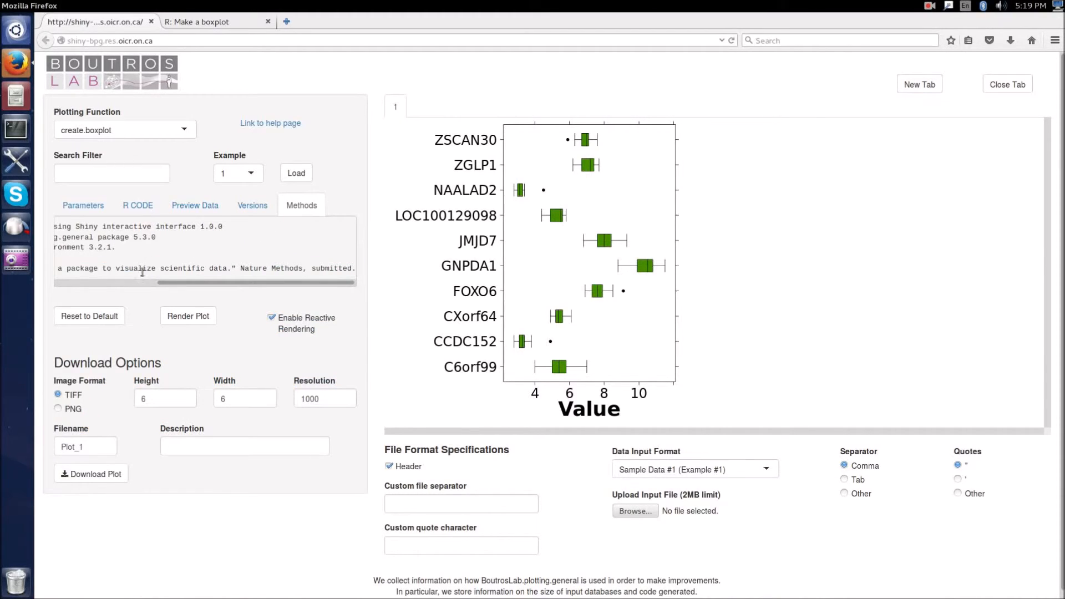
left_click_drag(168, 280, 59, 278)
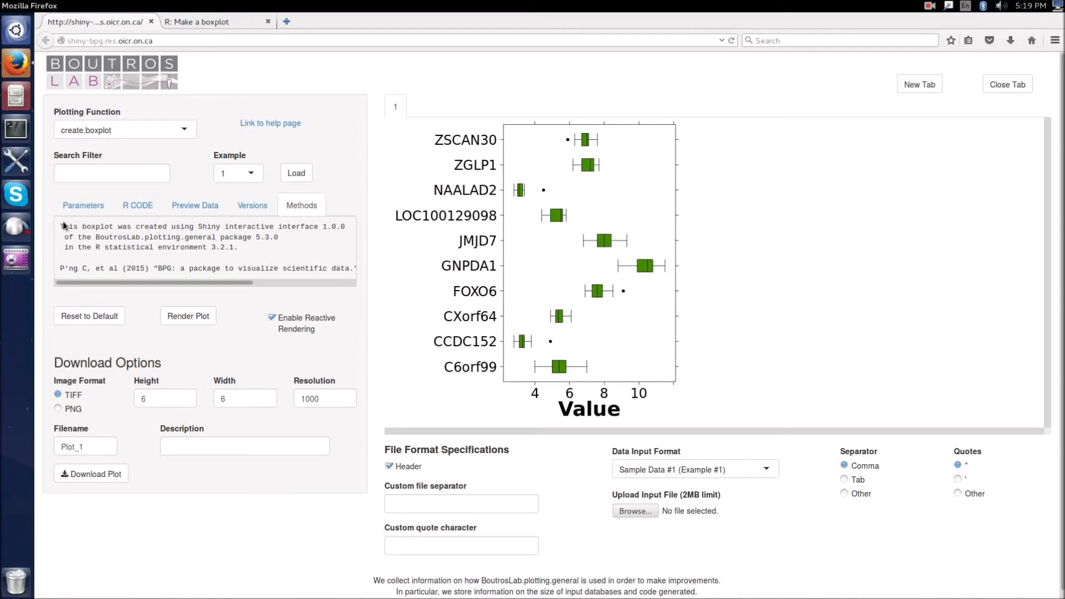
left_click_drag(65, 227, 265, 236)
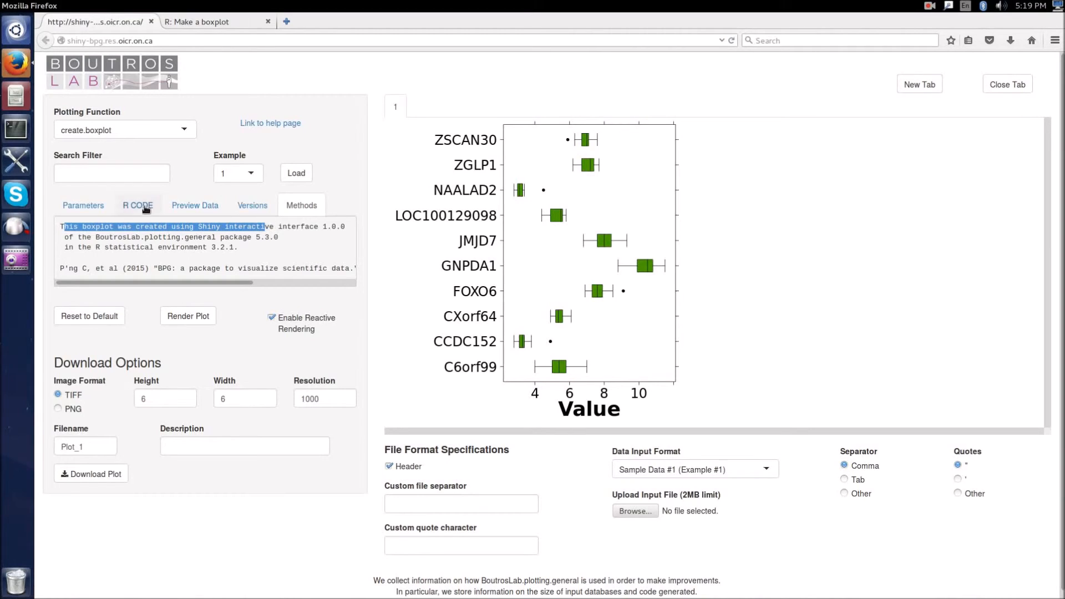
Step: Return to the plot parameters and collapse the Font Options group
left_click(88, 208)
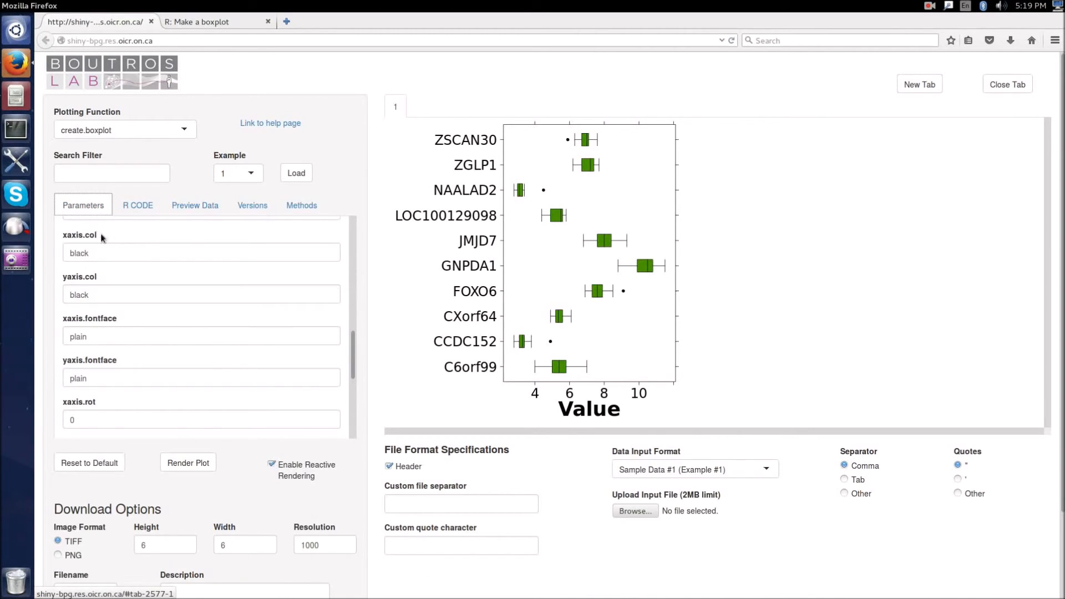
scroll(101, 239, "up", 10)
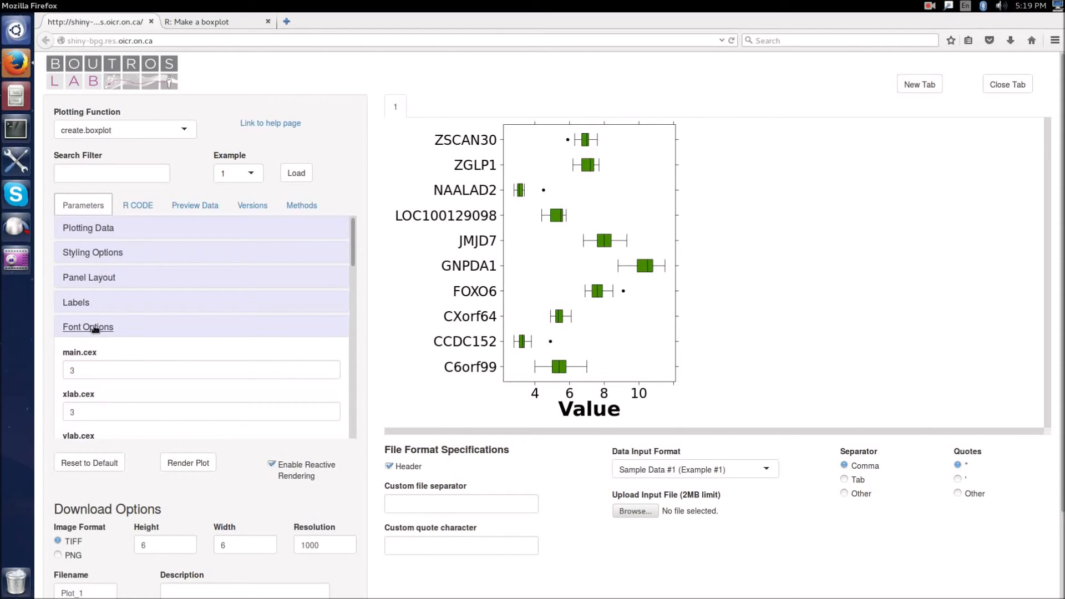
left_click(95, 328)
Step: Enter "Boxplot created using BPG" as the plot's description in the download options and download the plot
scroll(39, 310, "down", 3)
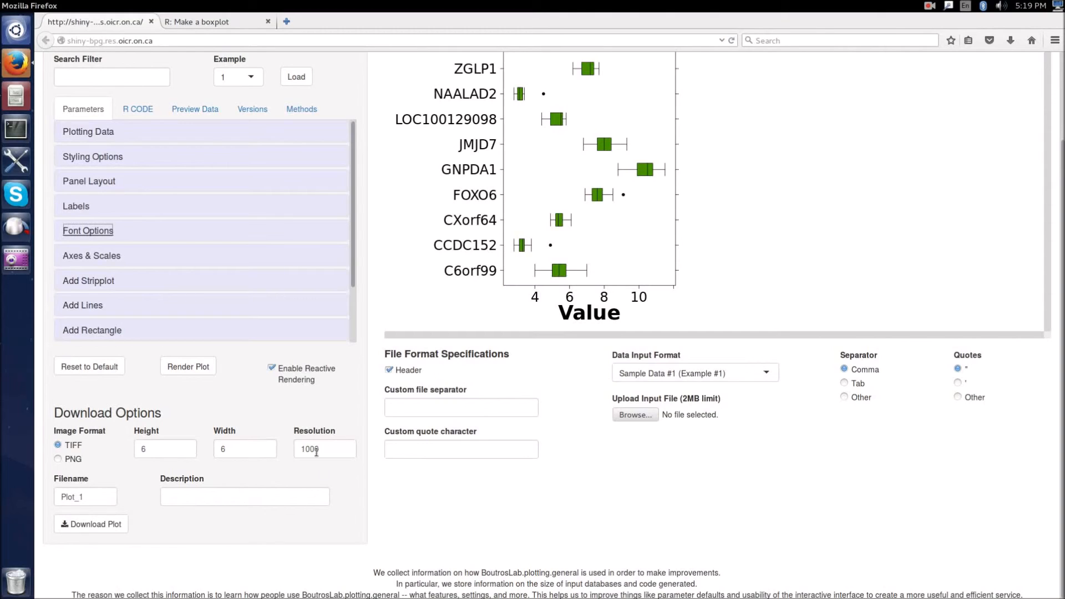
left_click(188, 483)
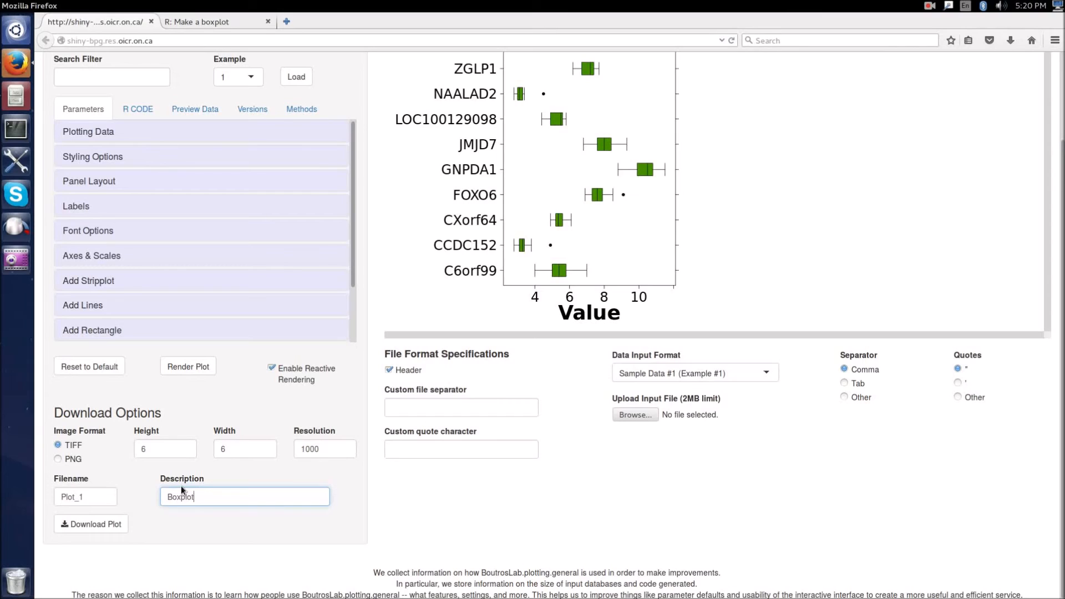
type("eated using BPG")
scroll(594, 322, "up", 3)
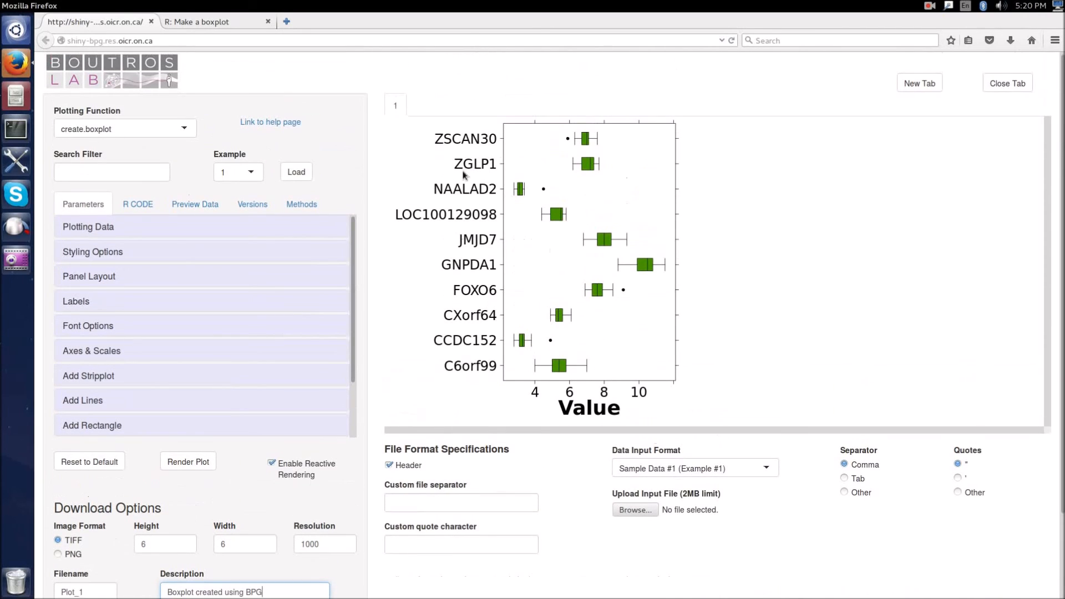
scroll(344, 388, "down", 5)
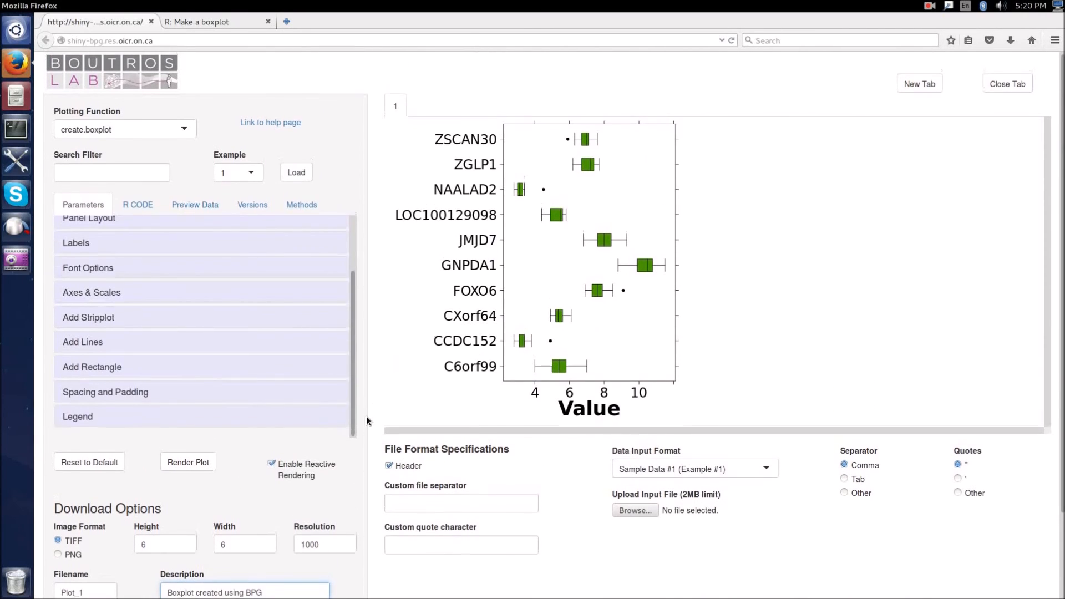
left_click(100, 526)
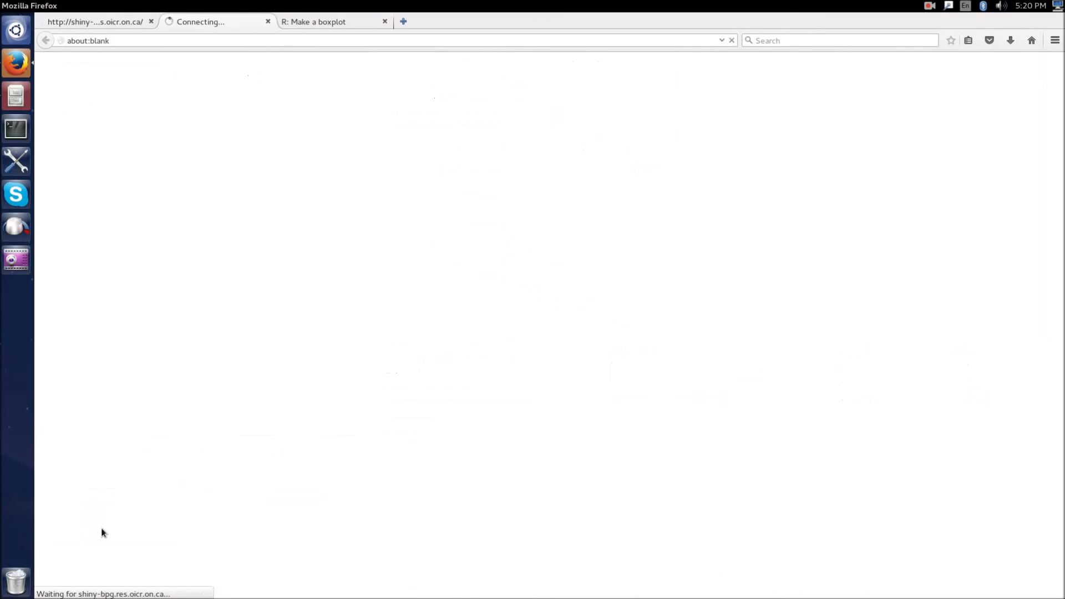